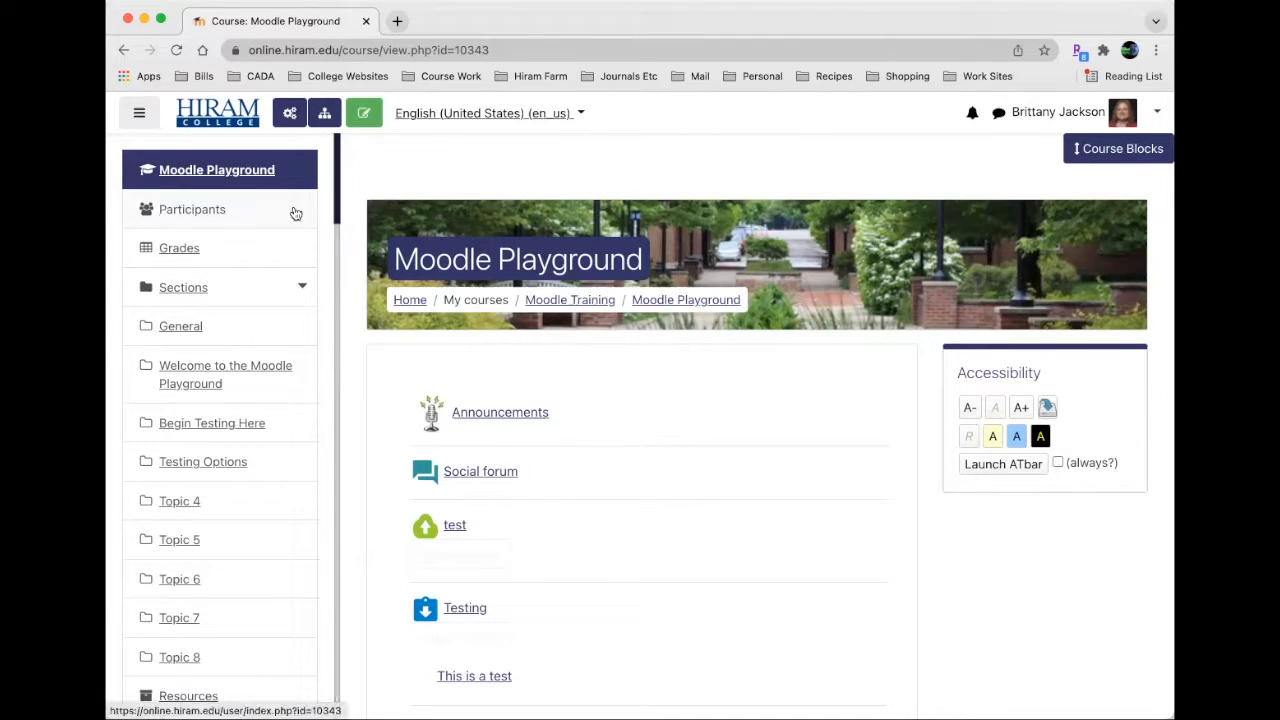
- Turn on course editing and start adding a Glossary activity at the end of the Begin Testing Here section
click(364, 116)
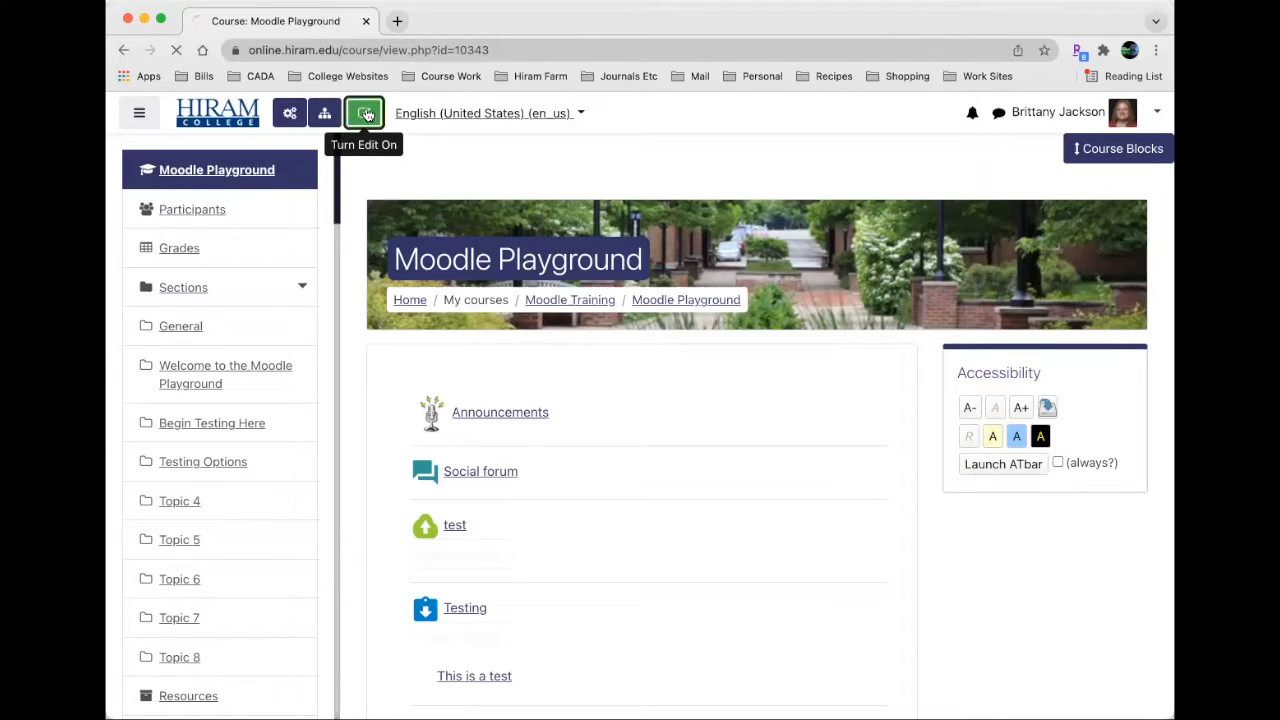
scroll(508, 207, down, 2)
scroll(508, 207, down, 10)
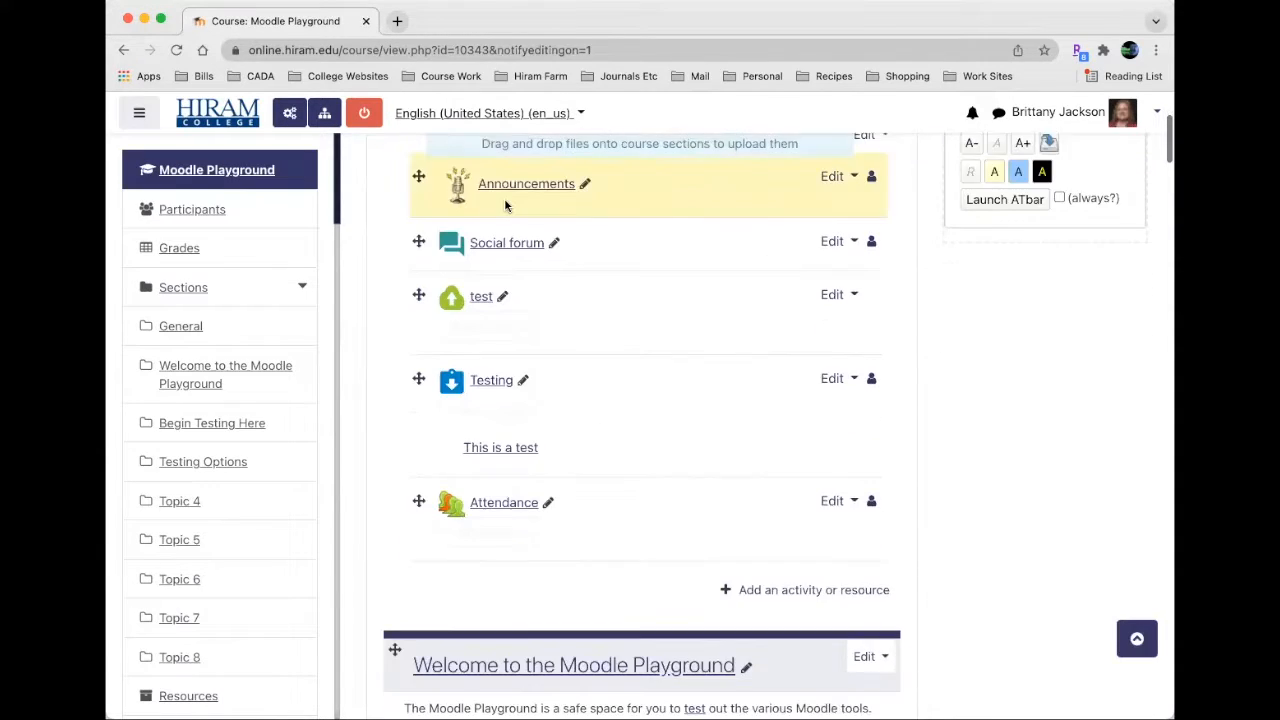
scroll(505, 205, down, 15)
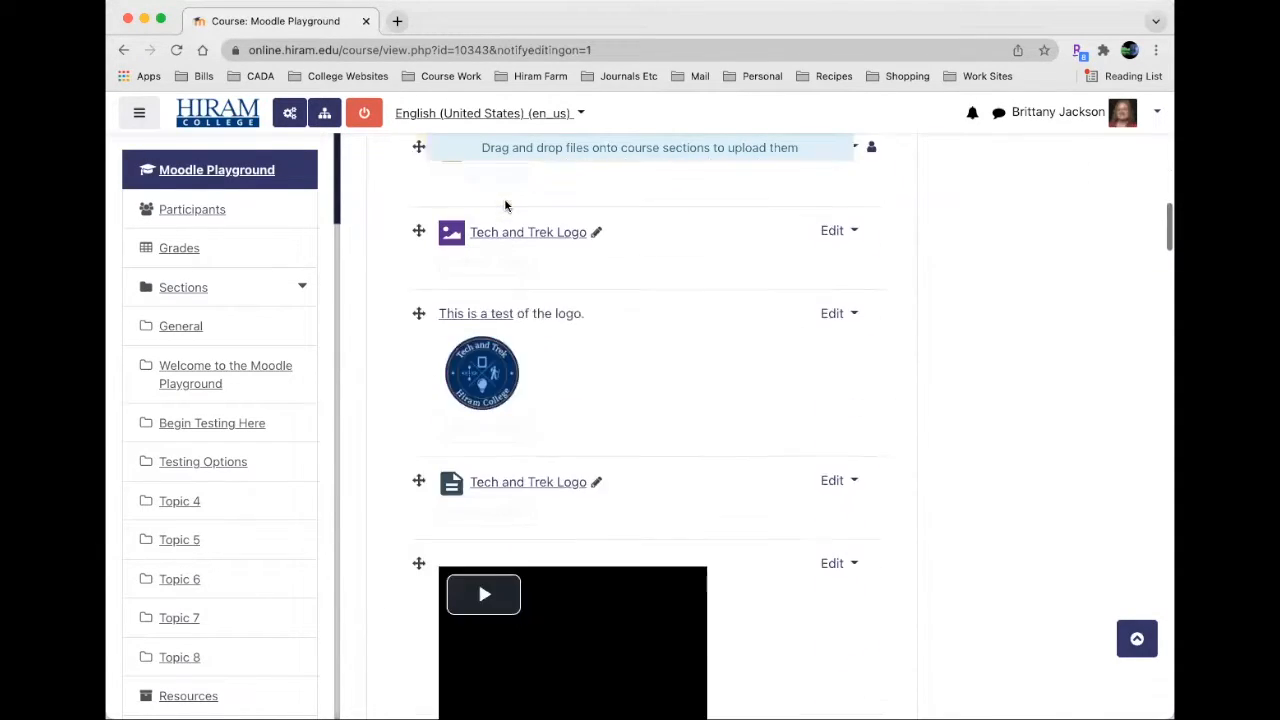
scroll(505, 205, down, 20)
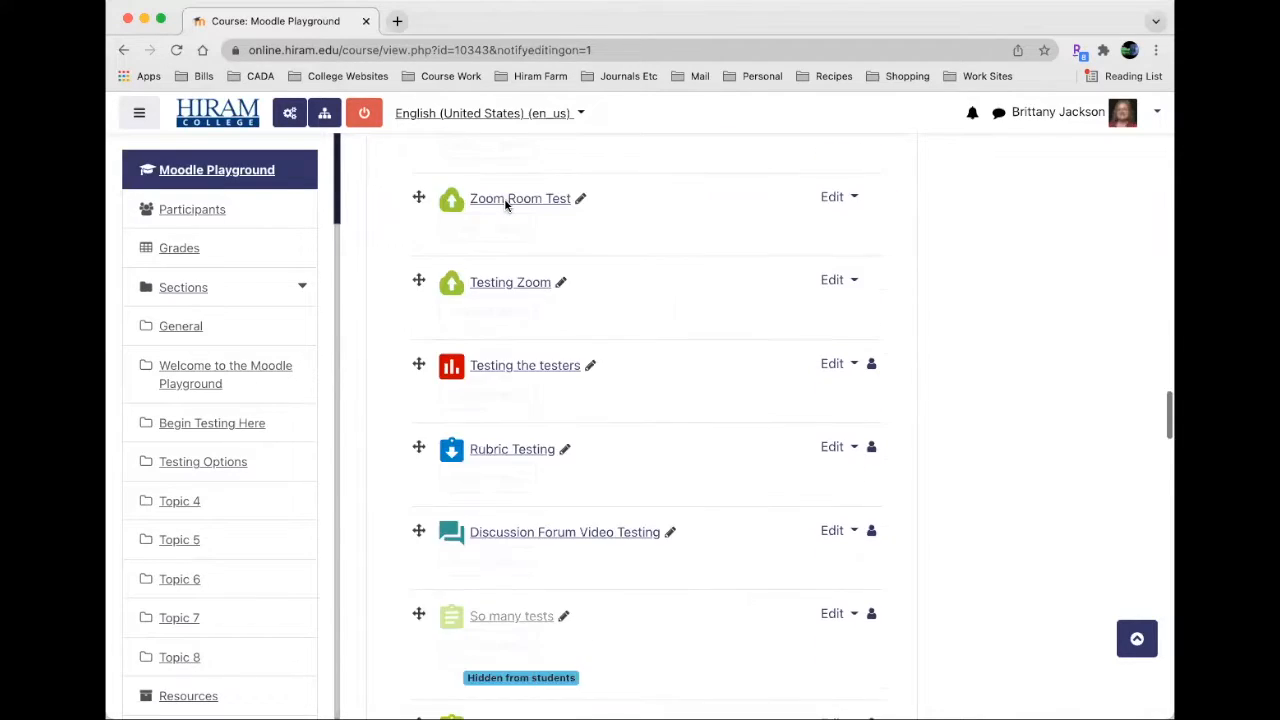
scroll(505, 205, down, 13)
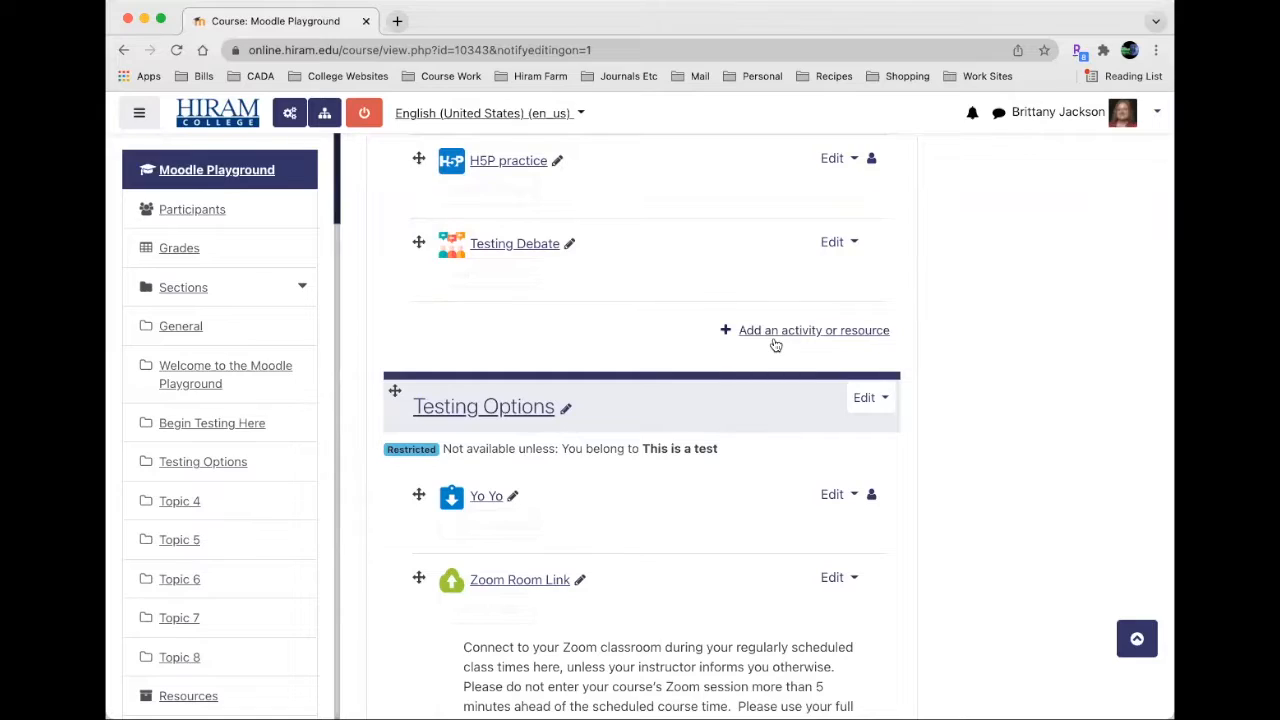
click(833, 336)
scroll(474, 349, down, 2)
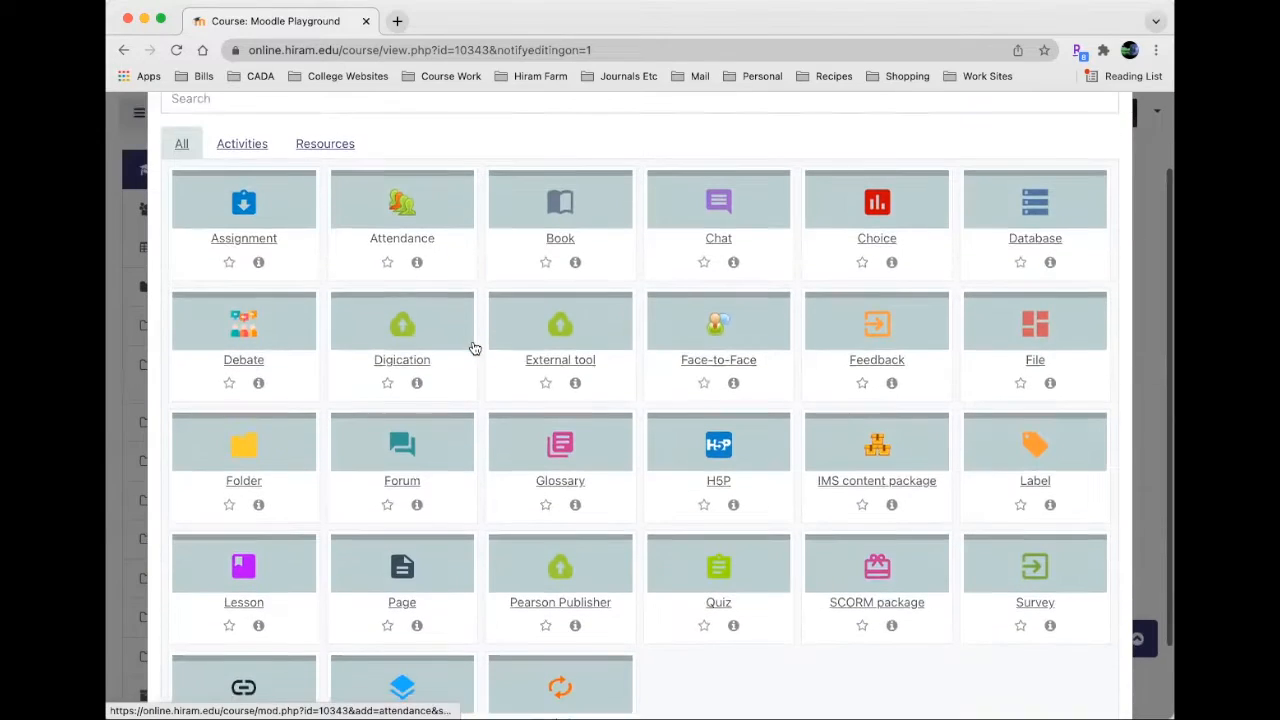
click(571, 471)
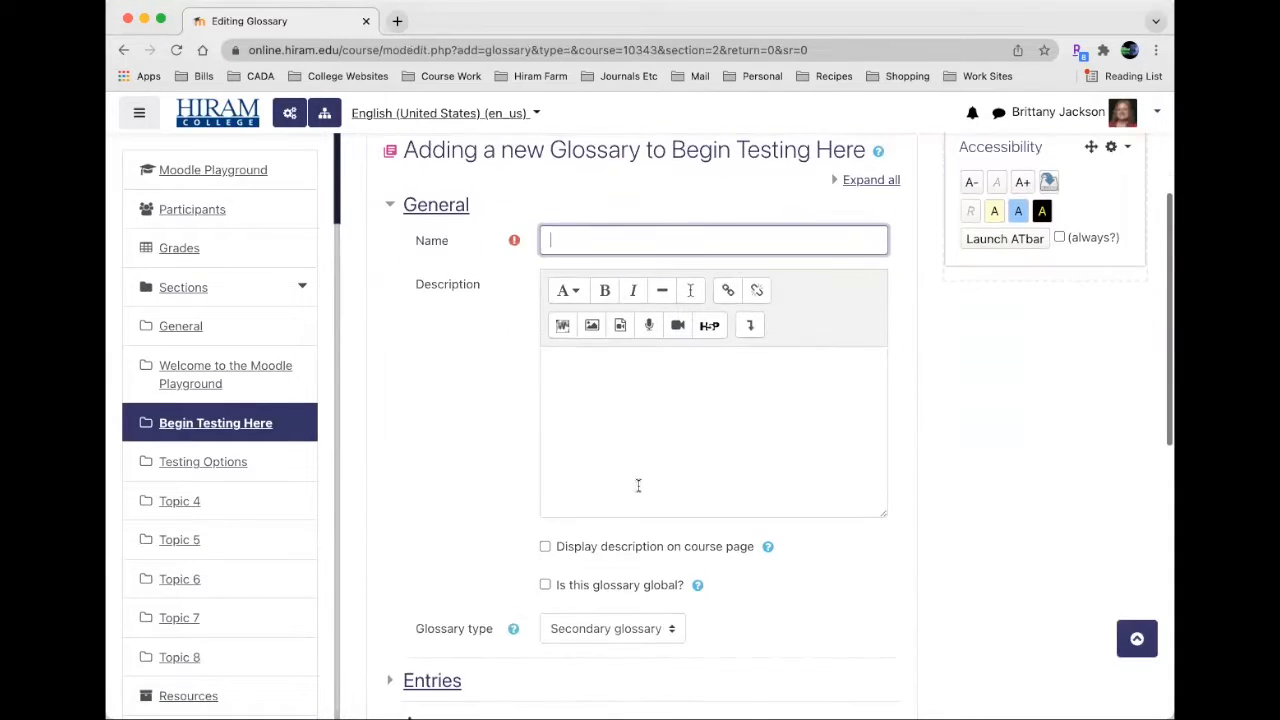
- Name the glossary "Definitions of course", consult the help on global glossaries and mark this glossary as global
text(Definitions of course)
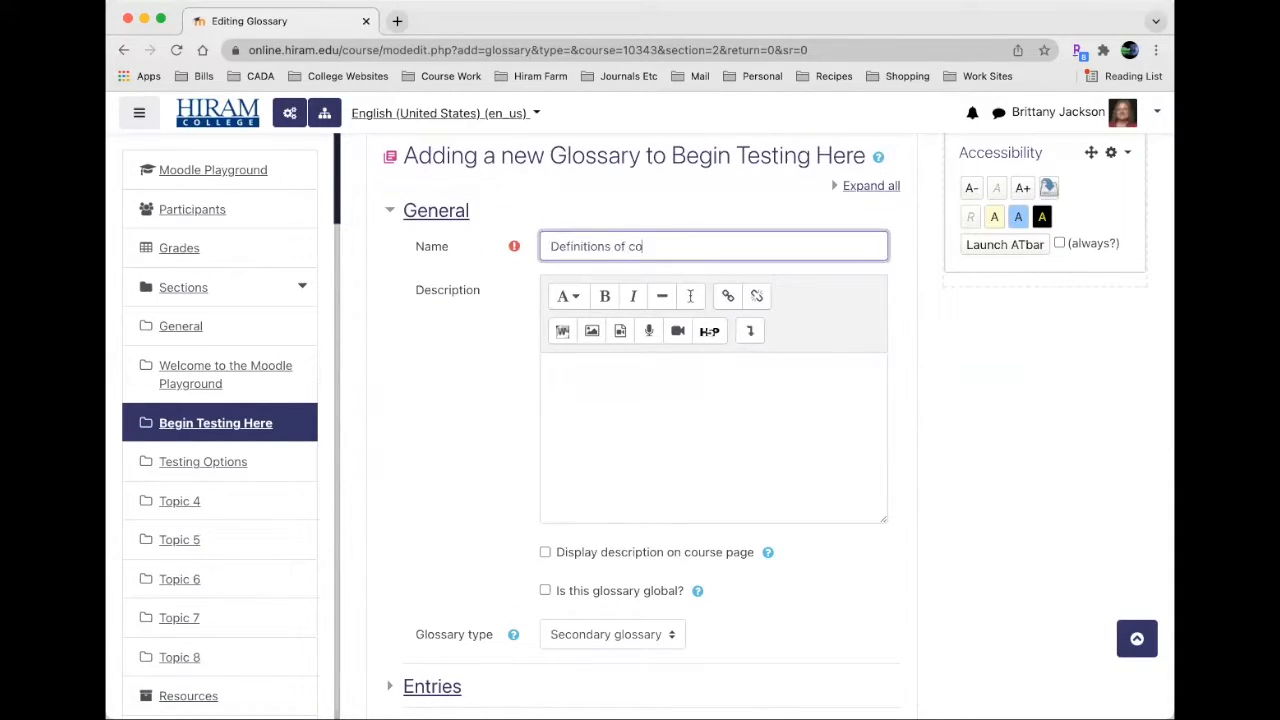
click(638, 432)
scroll(546, 388, down, 3)
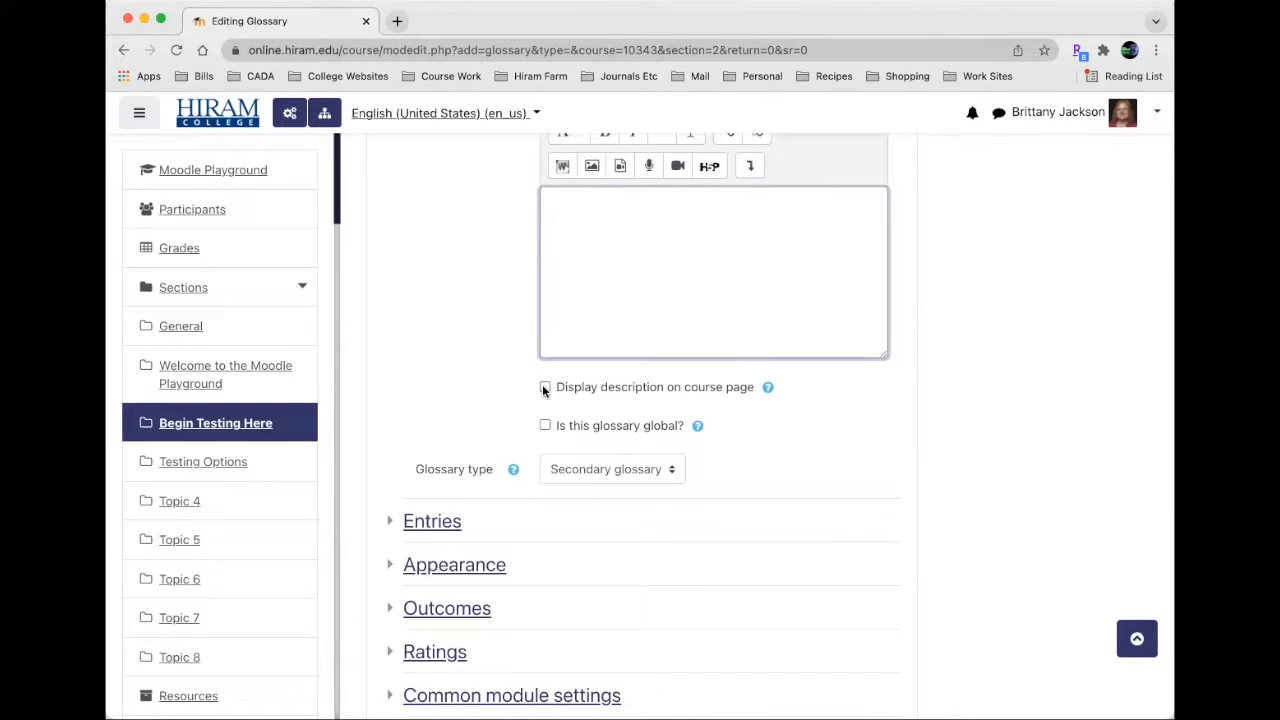
scroll(546, 390, down, 1)
click(698, 371)
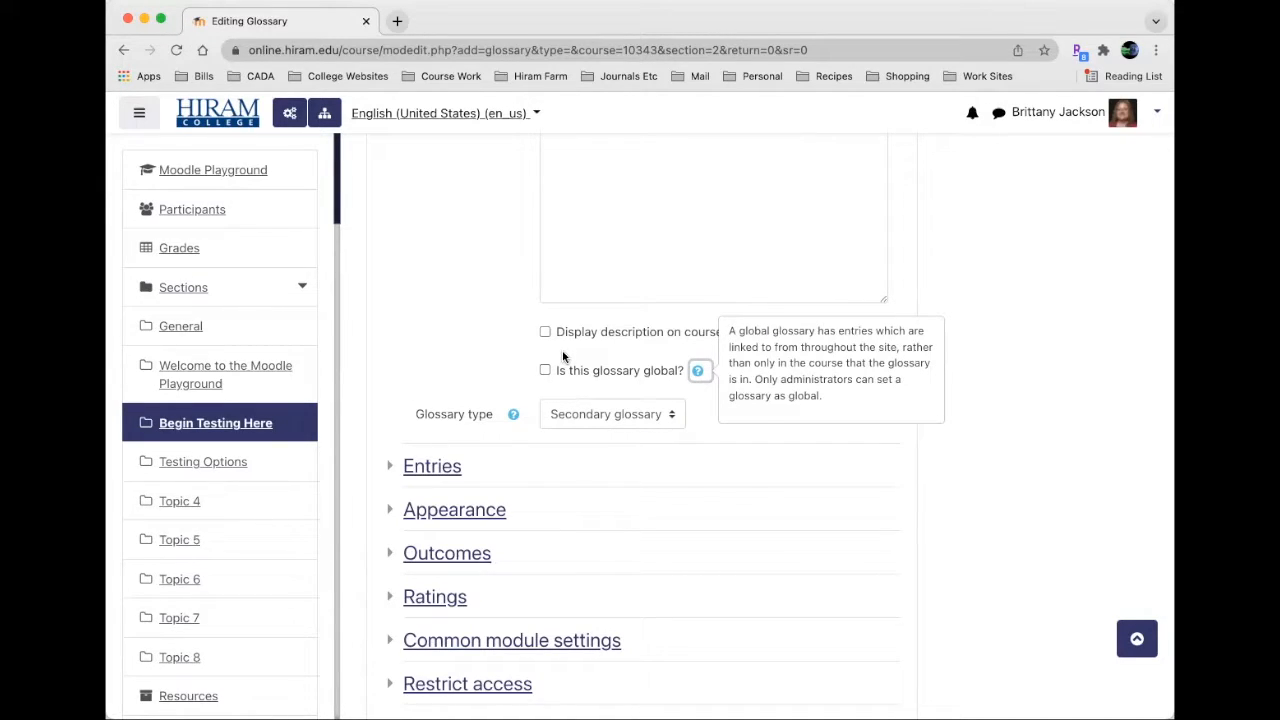
click(545, 370)
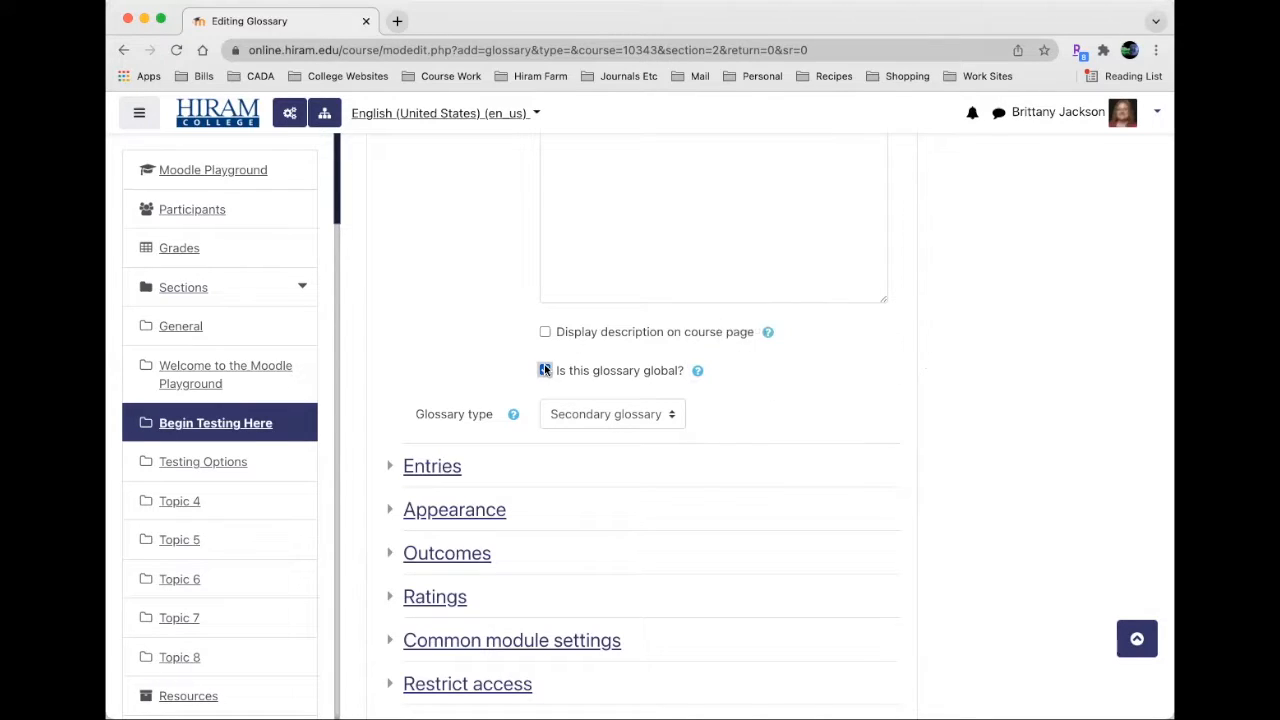
- Read the help on glossary types and set the glossary type to Main glossary
click(649, 412)
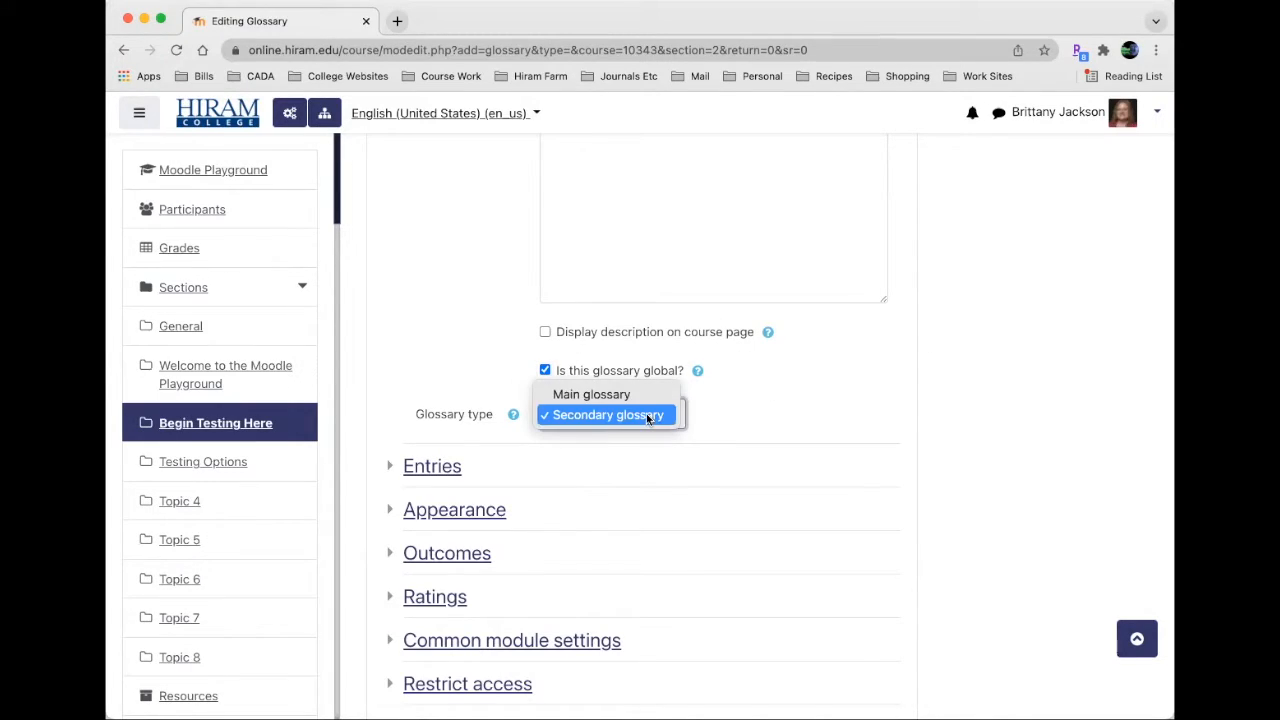
click(512, 416)
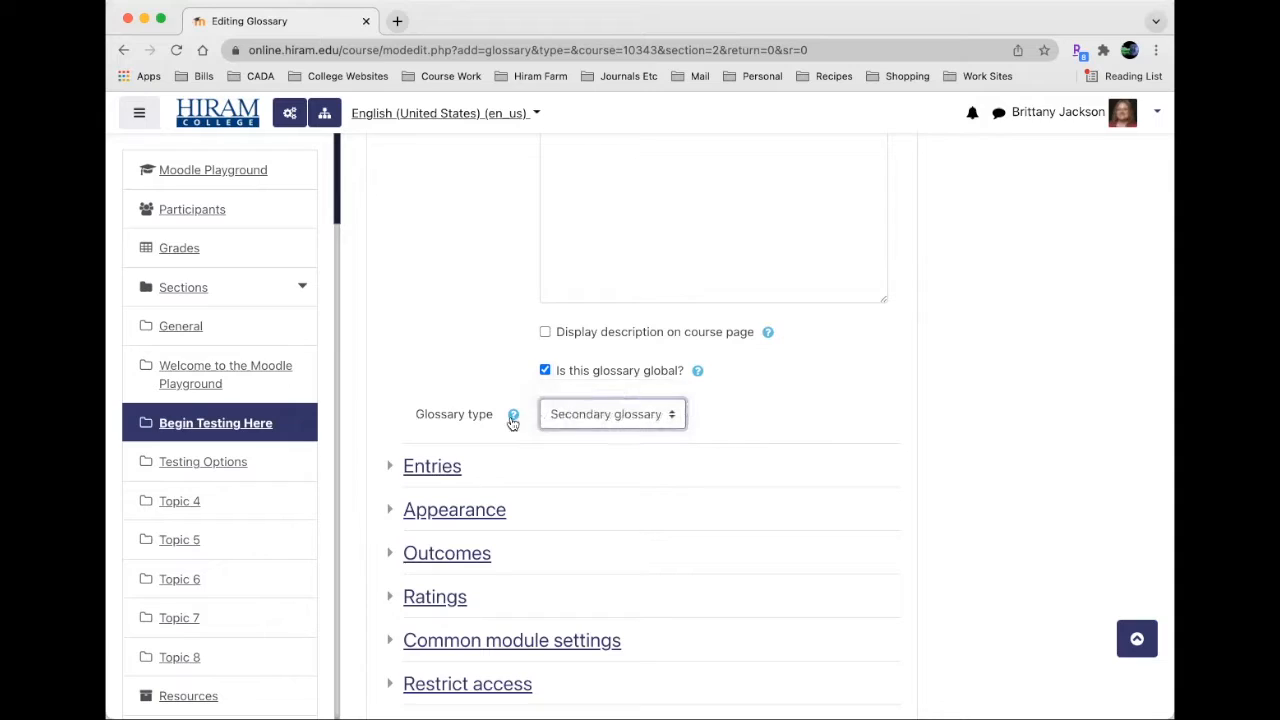
click(512, 416)
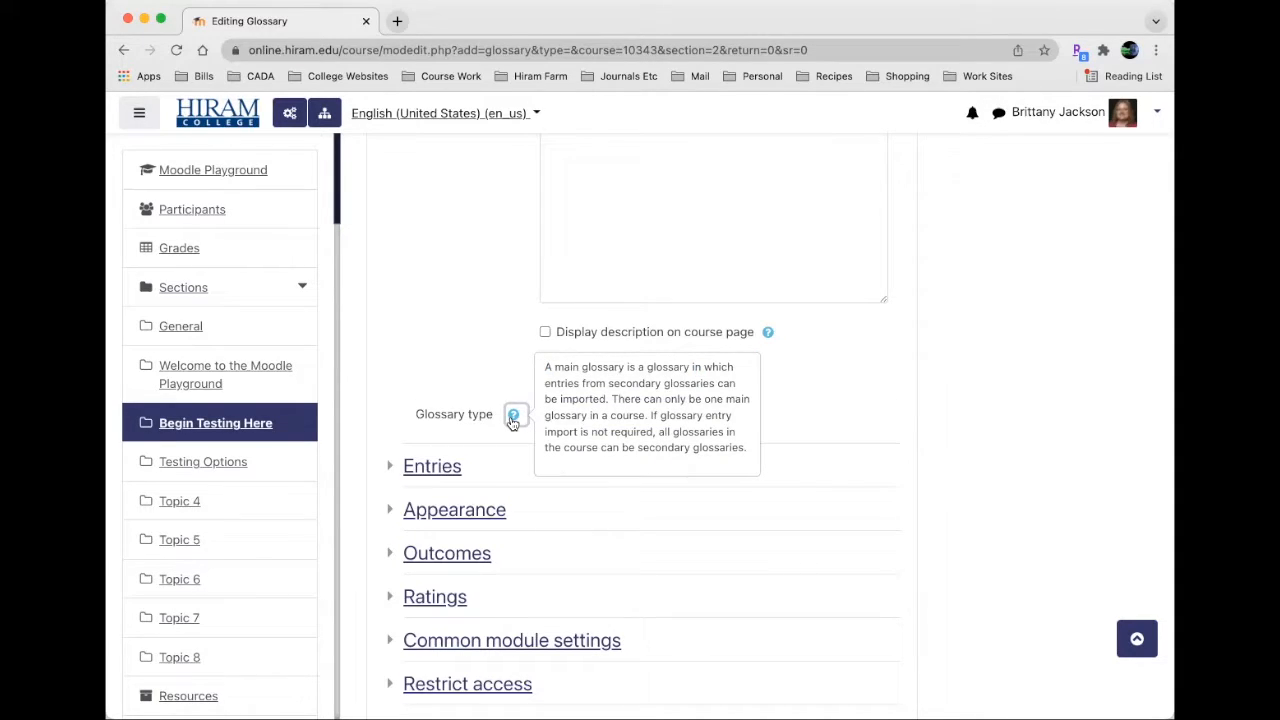
click(505, 362)
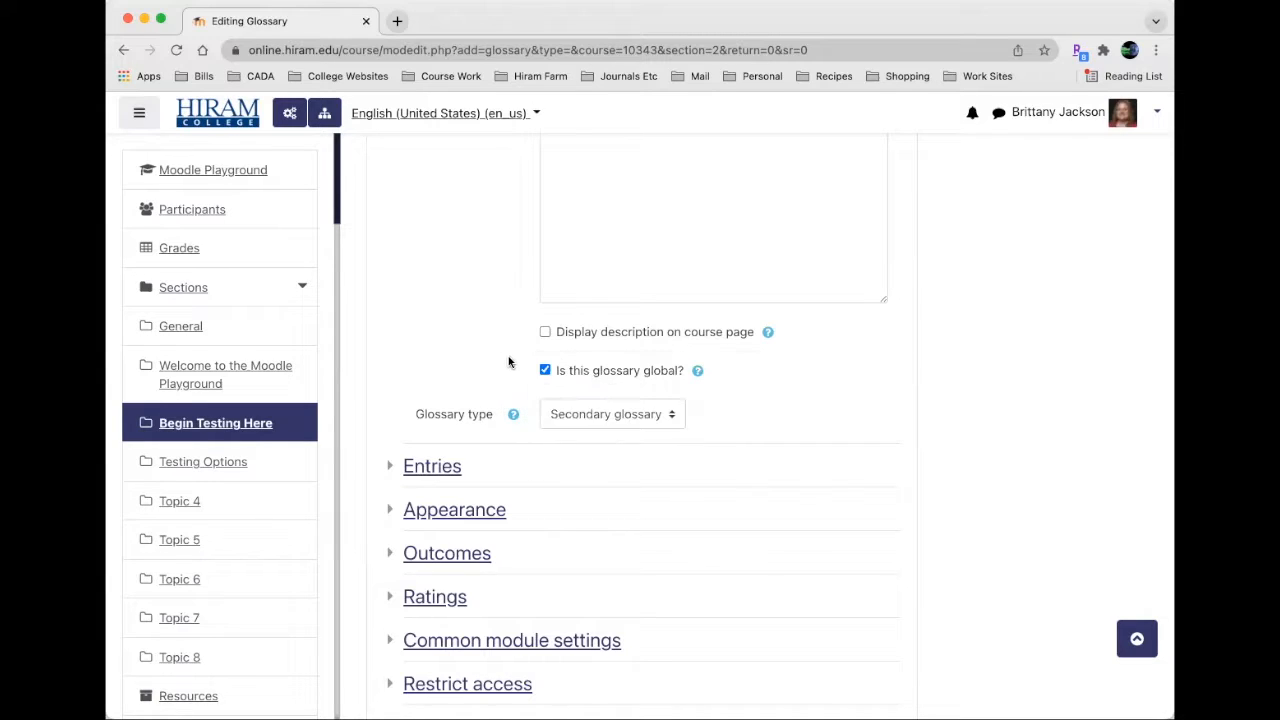
click(592, 414)
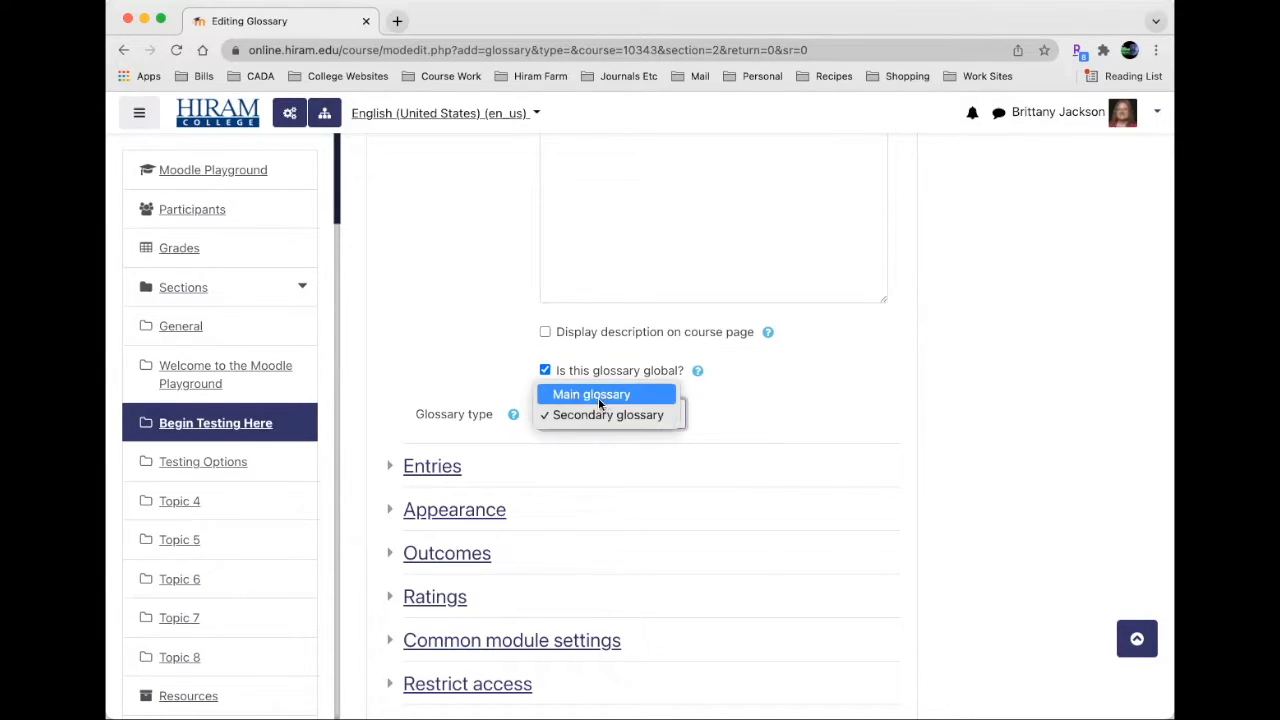
click(644, 397)
- Expand the Entries settings and review the choices for Always allow editing
scroll(741, 410, down, 2)
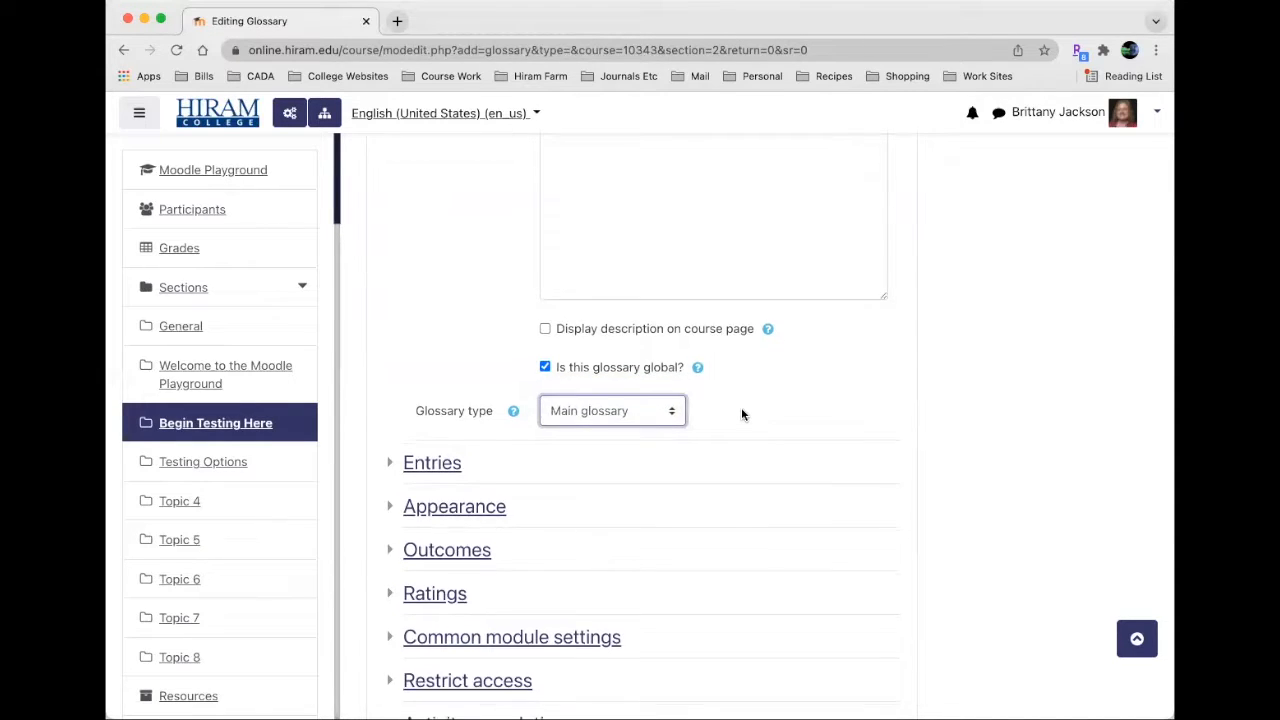
click(440, 413)
scroll(560, 420, down, 5)
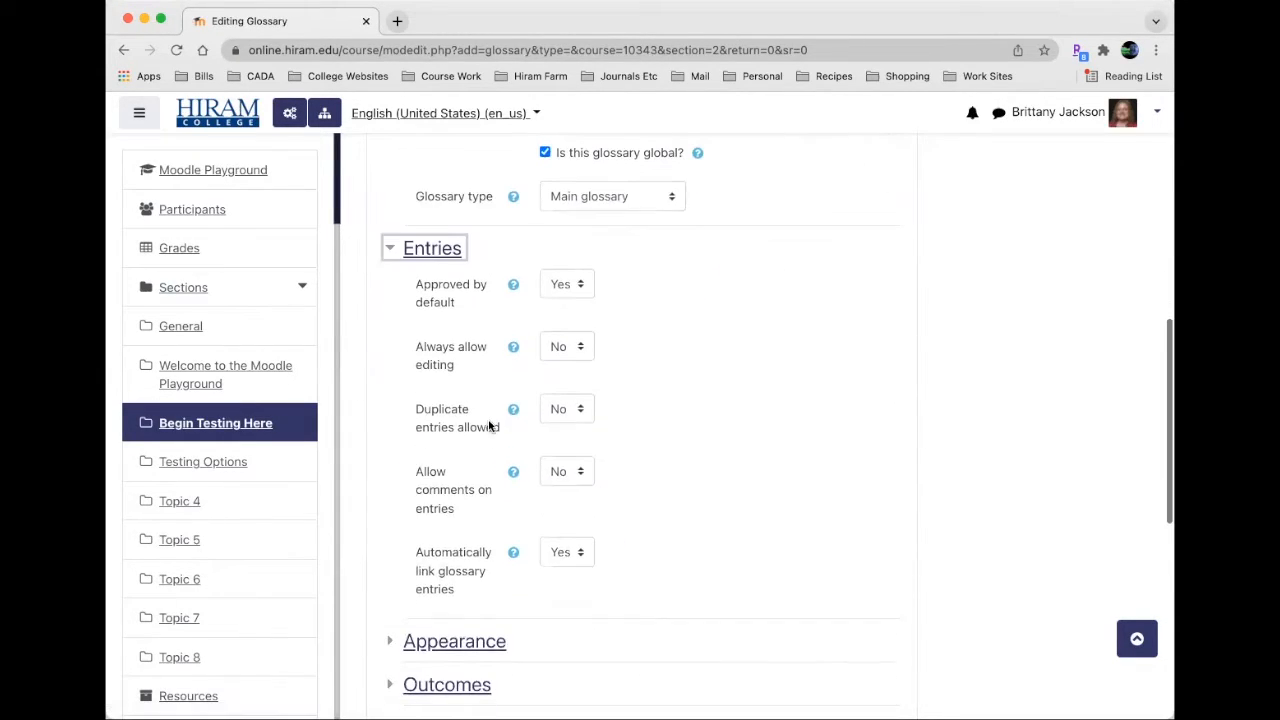
click(564, 343)
click(618, 336)
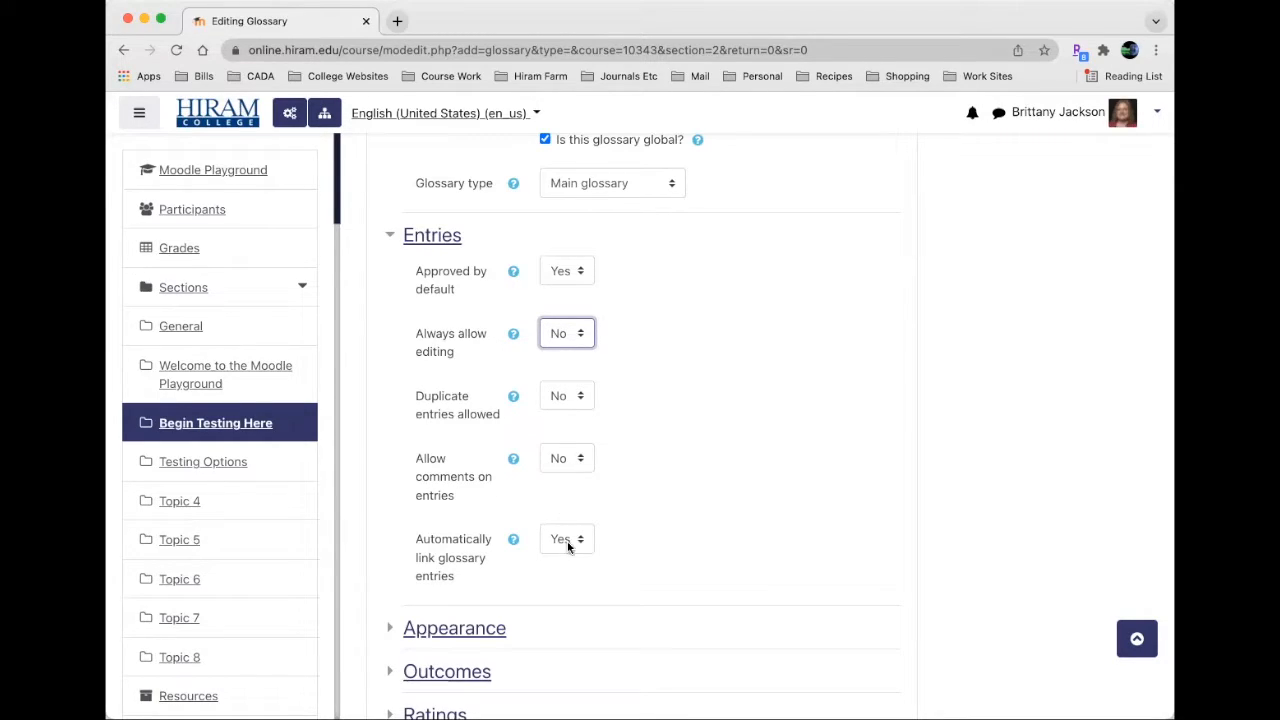
- Expand the Appearance settings and set both the display format and the approval display format to Simple, dictionary style
scroll(496, 552, down, 2)
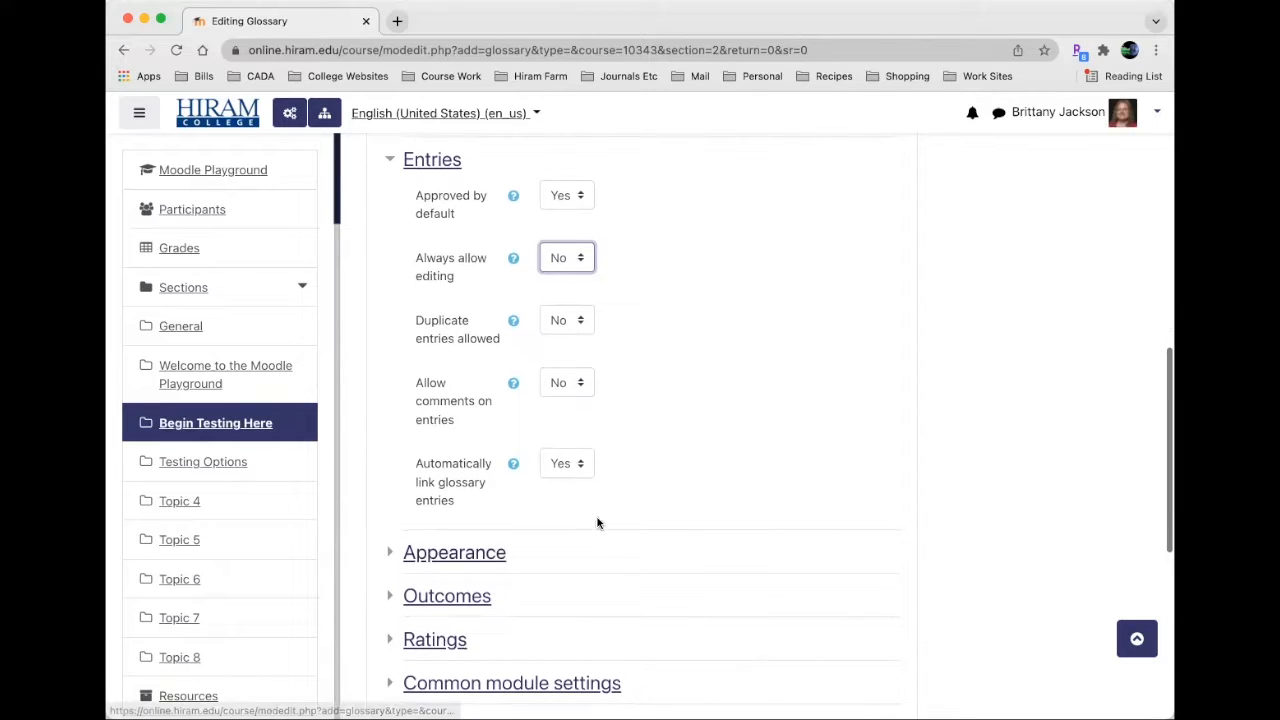
scroll(569, 440, down, 2)
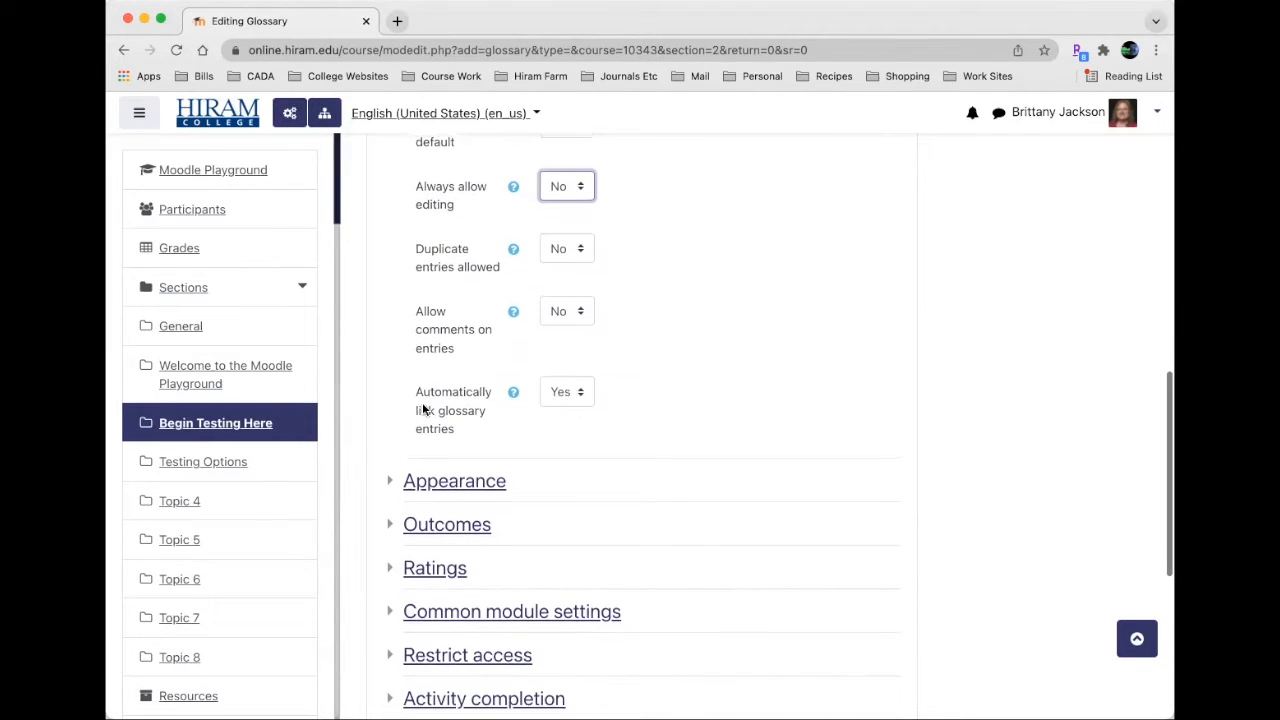
click(388, 481)
scroll(506, 463, down, 4)
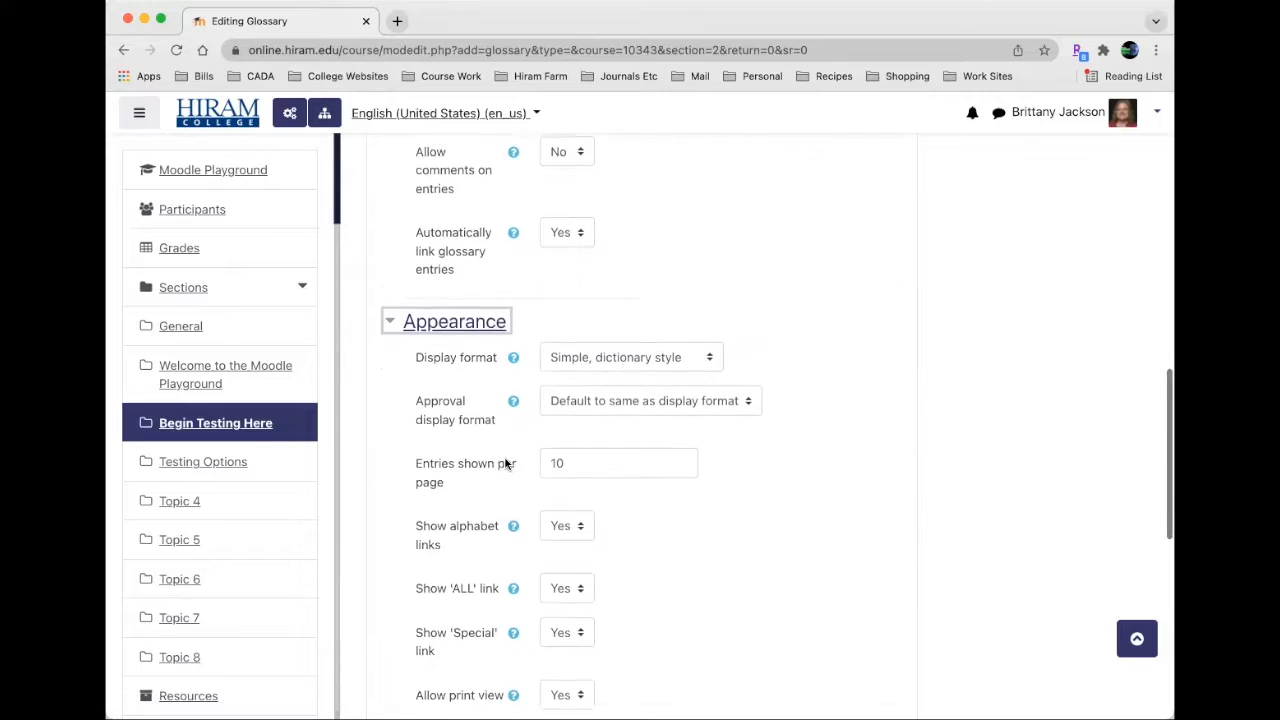
scroll(506, 463, down, 1)
click(616, 327)
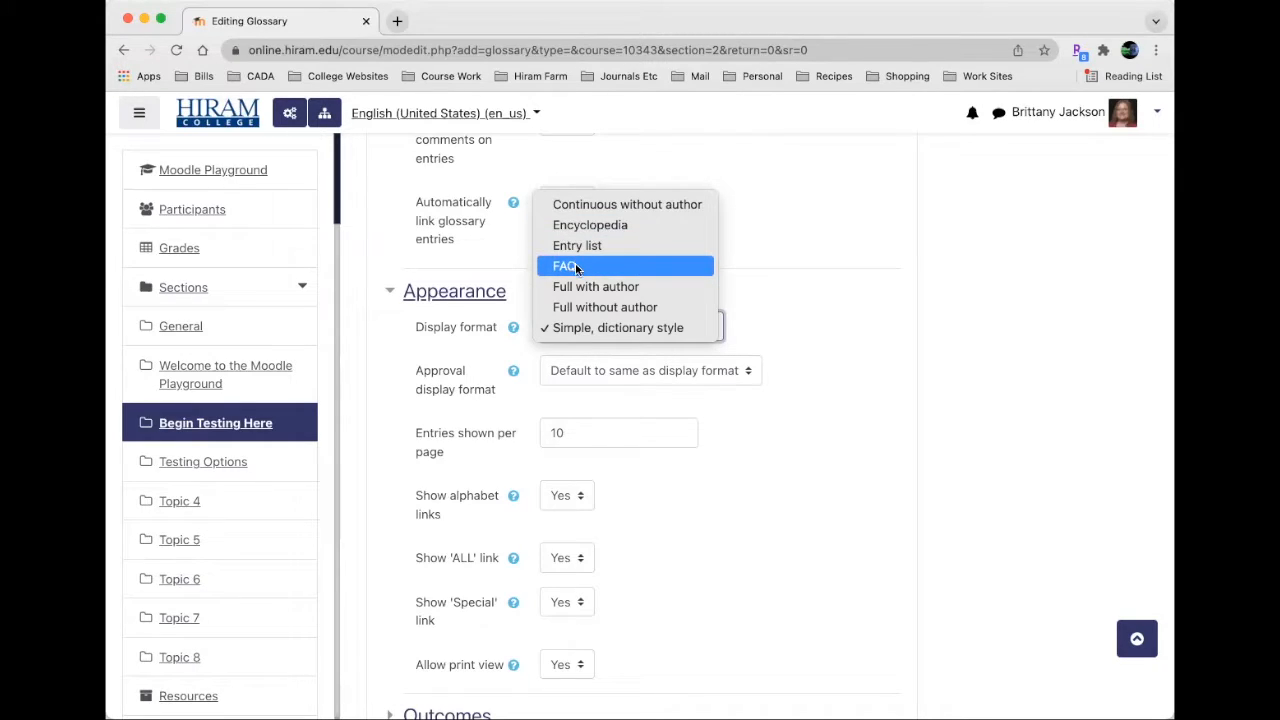
click(623, 329)
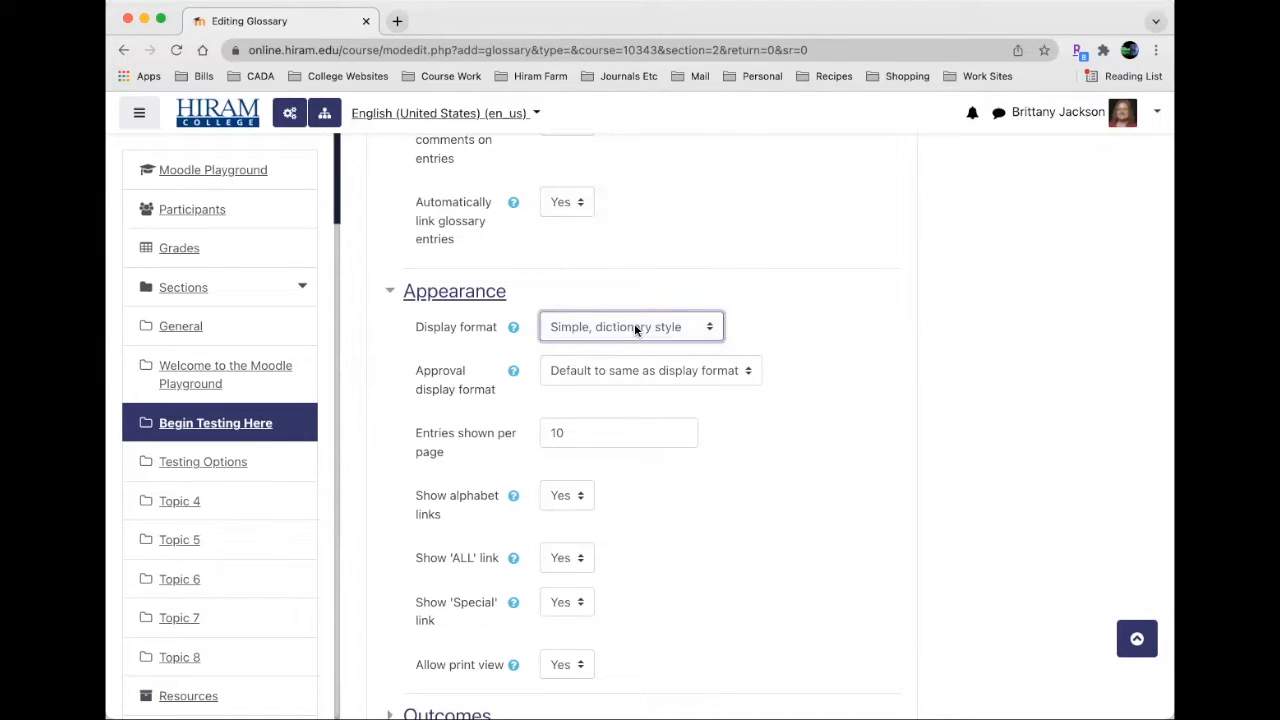
click(634, 329)
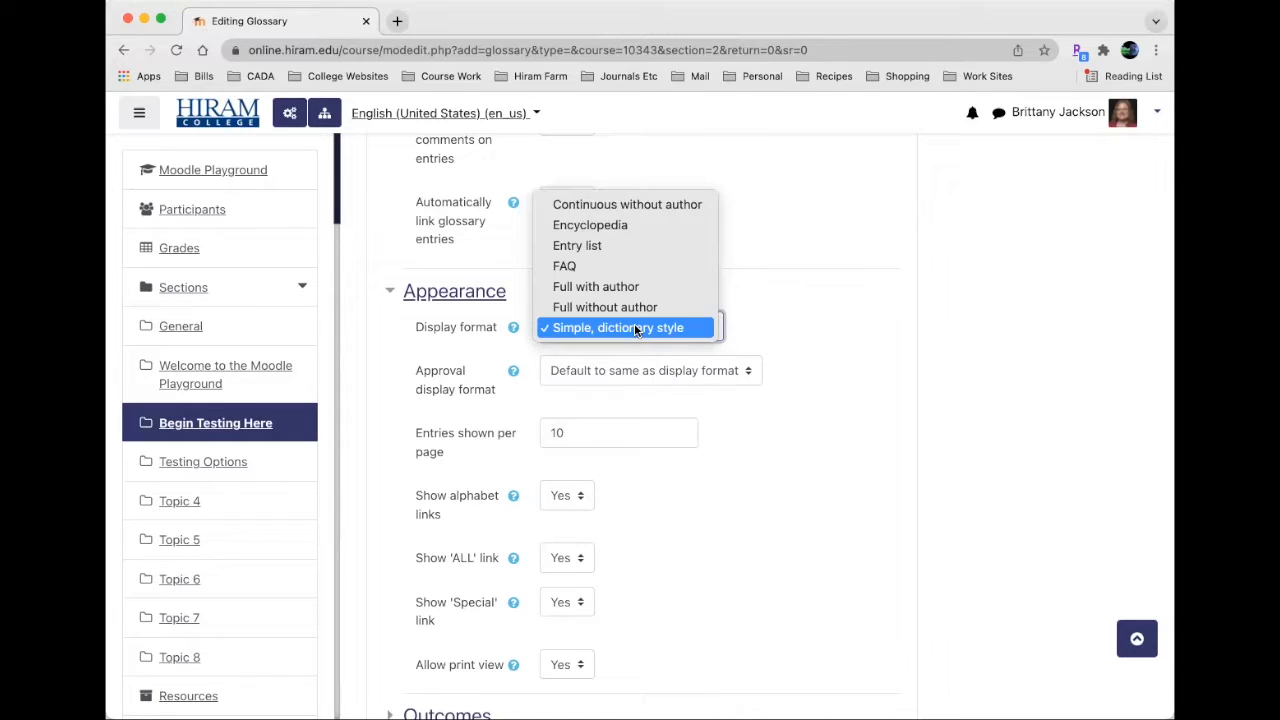
click(697, 387)
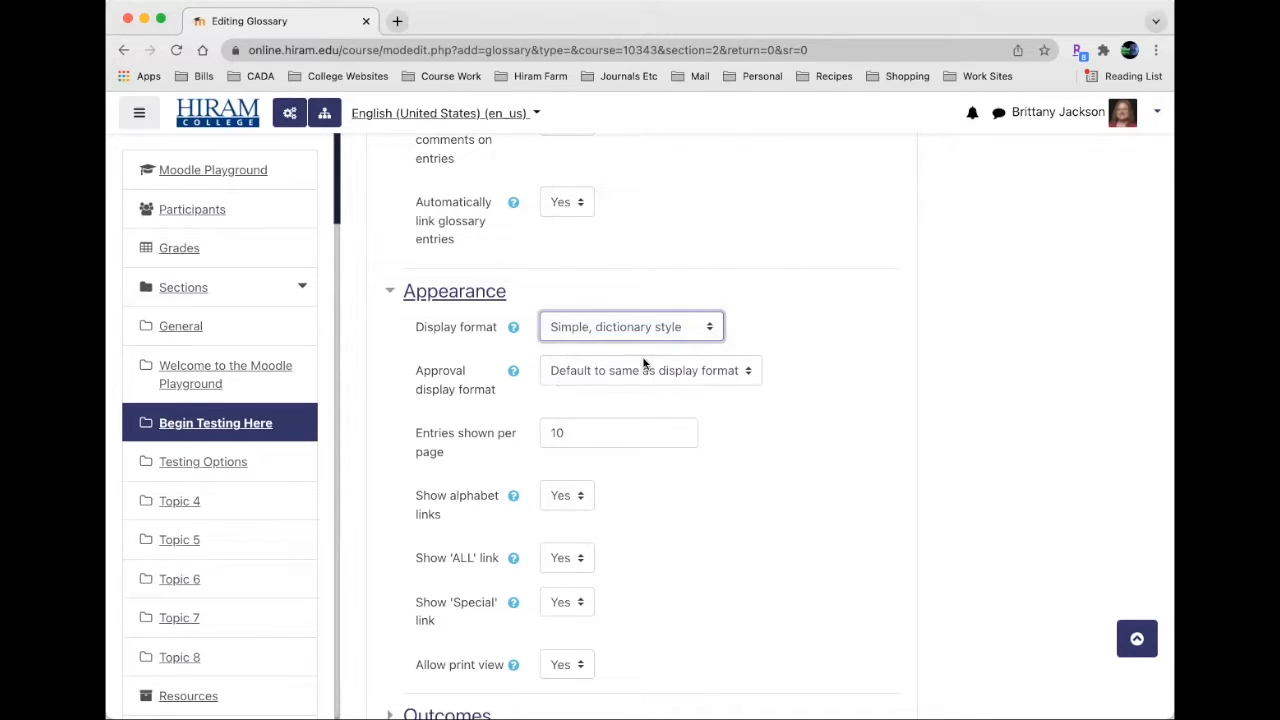
click(646, 371)
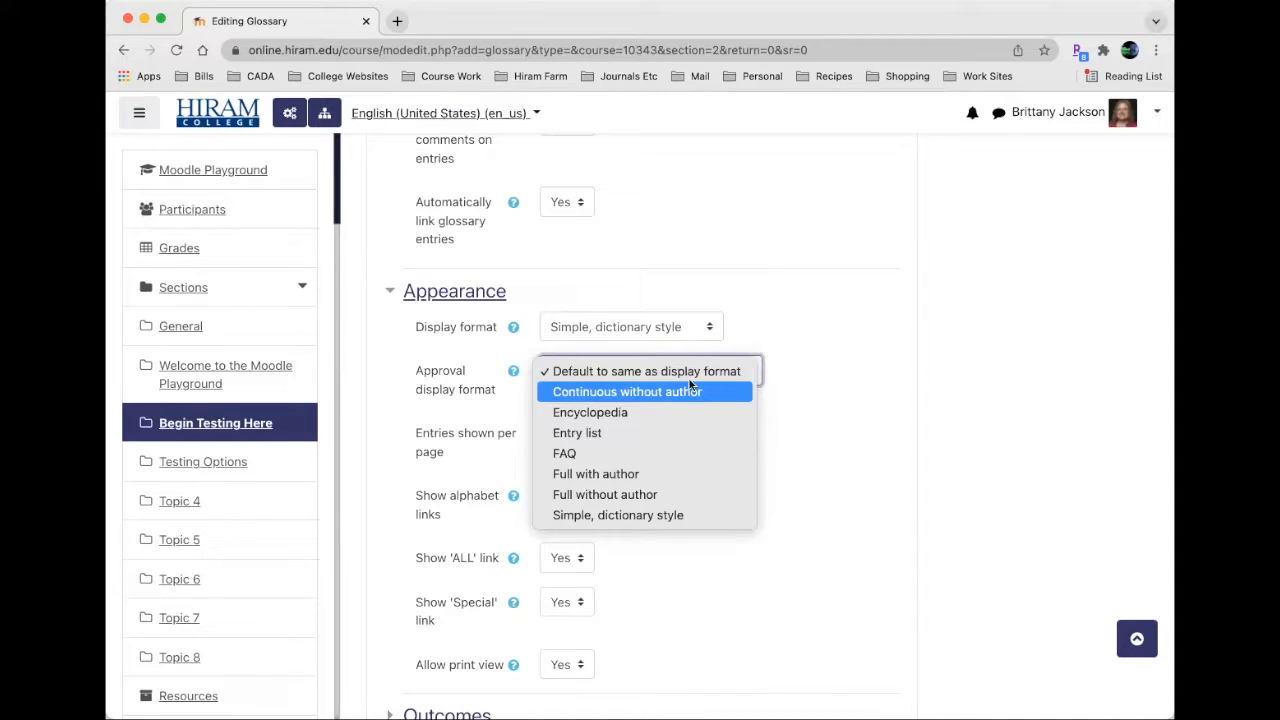
click(660, 515)
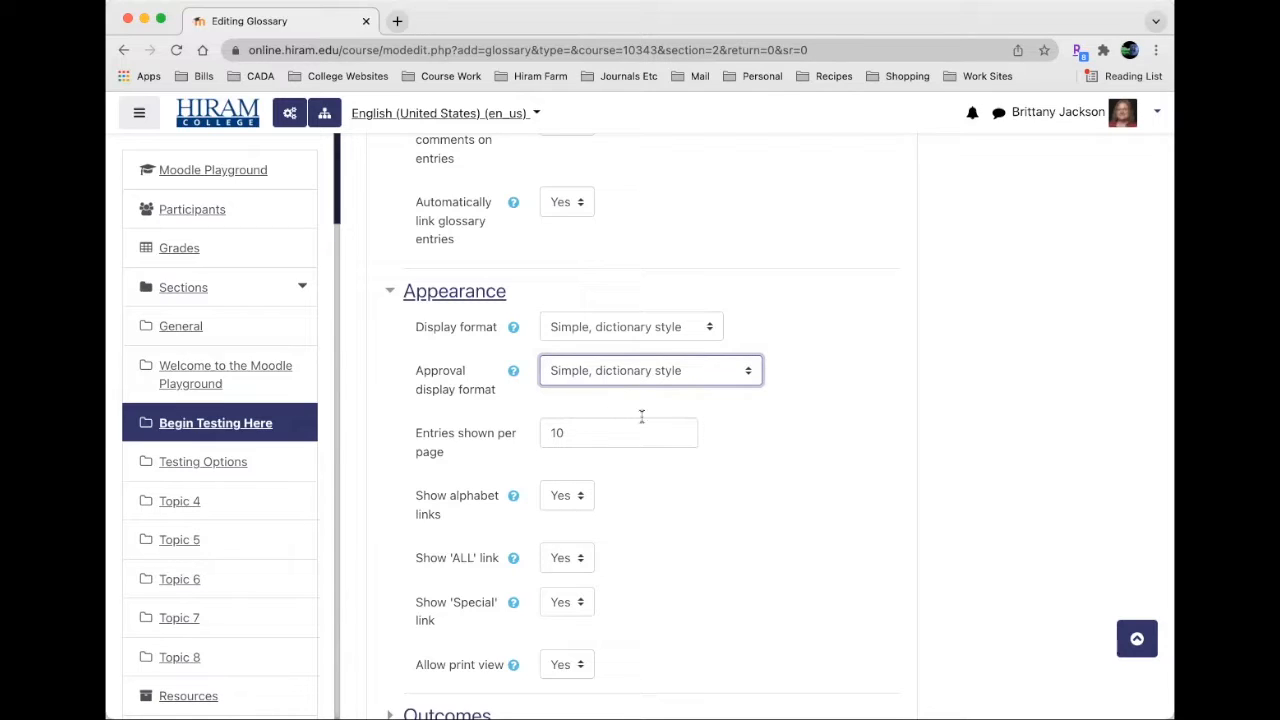
- Review the remaining Appearance settings, including entries per page, alphabet links, the help on the 'Special' link and print view
scroll(630, 390, down, 2)
click(611, 355)
scroll(611, 356, down, 3)
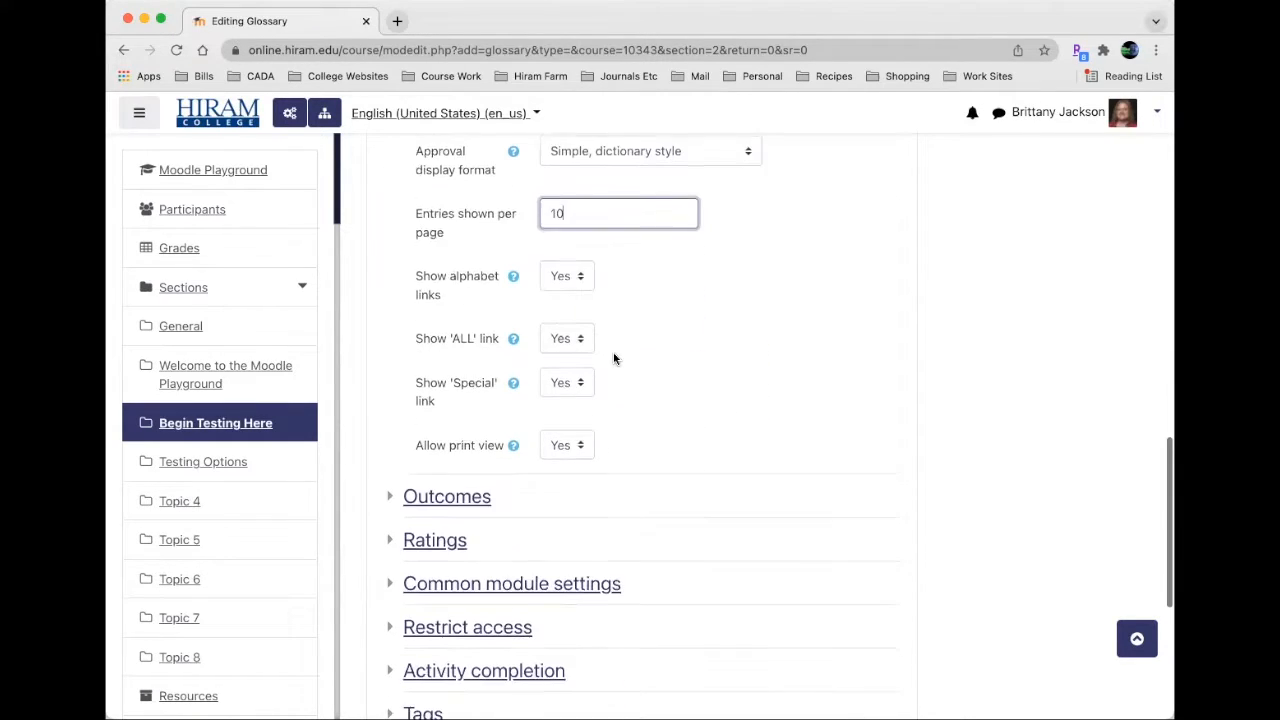
click(565, 274)
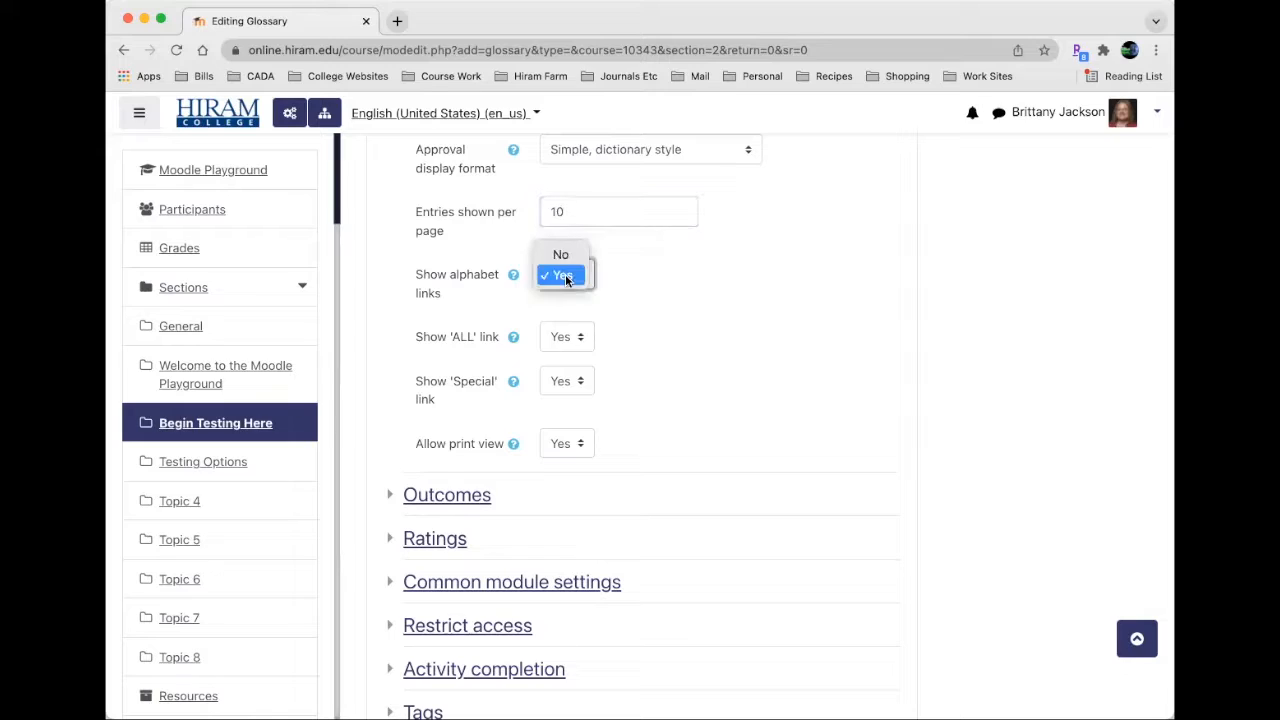
click(670, 275)
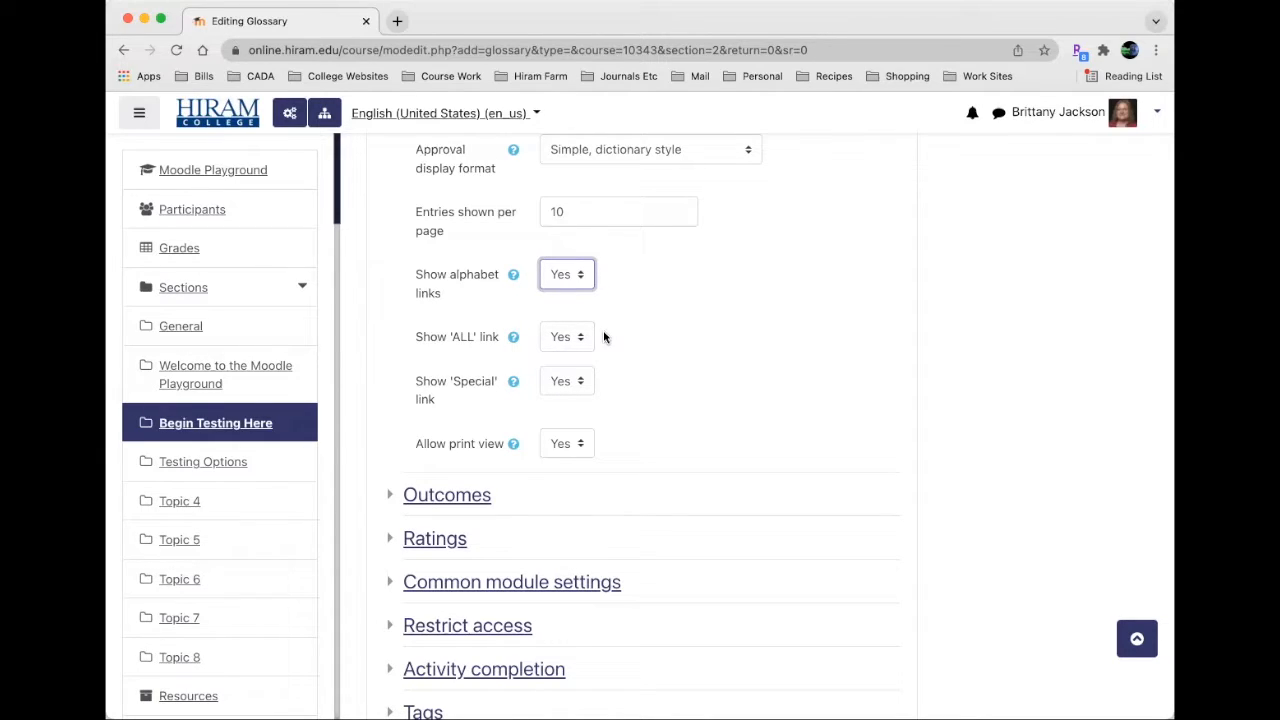
click(513, 384)
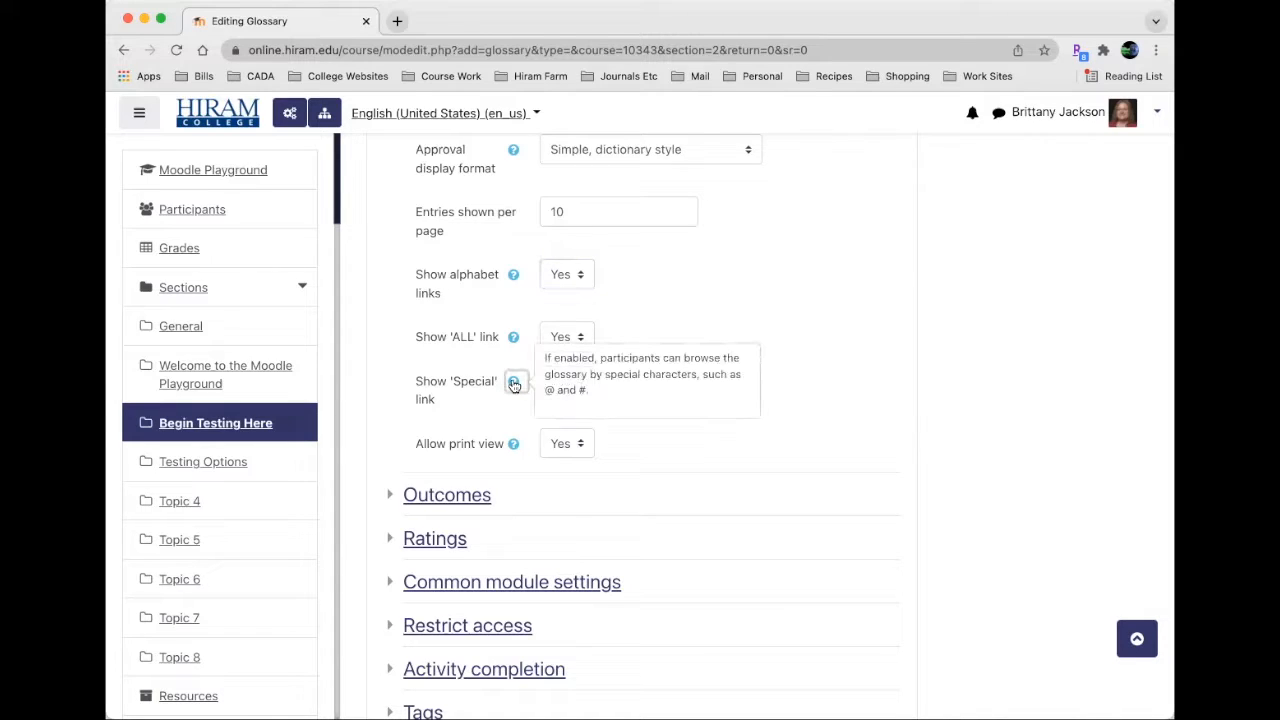
click(689, 322)
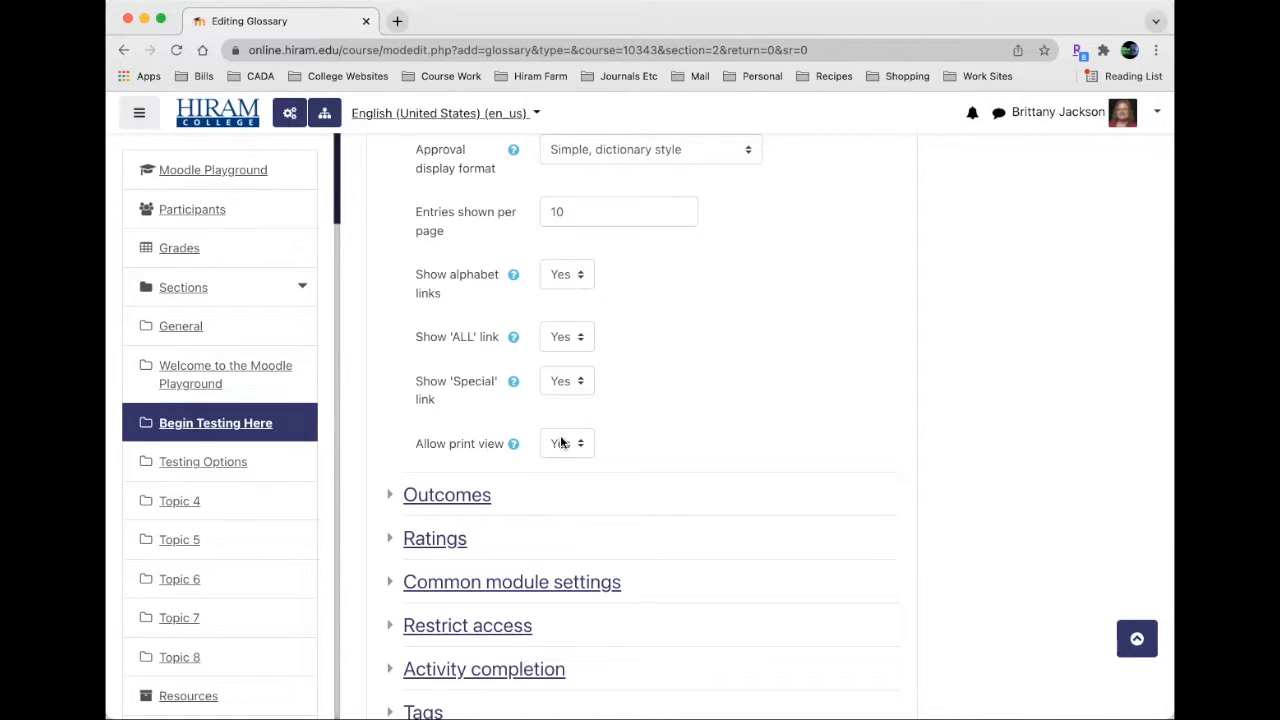
scroll(560, 443, down, 2)
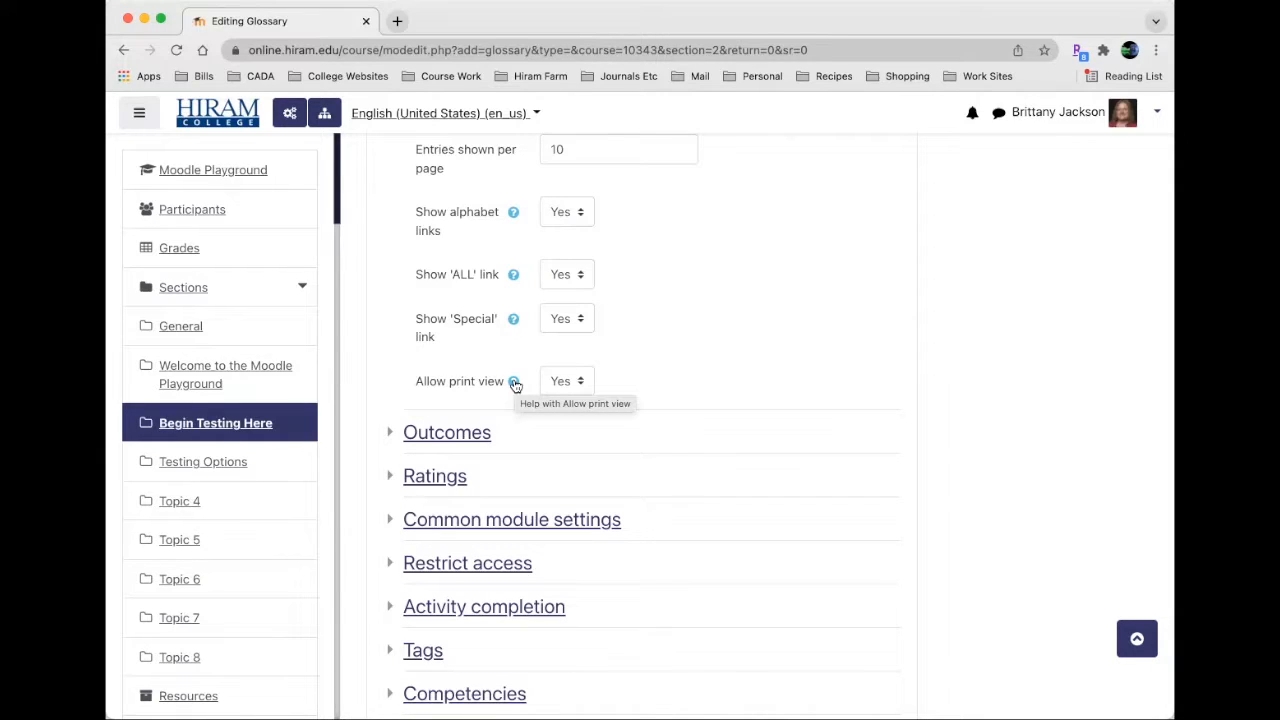
scroll(515, 385, down, 2)
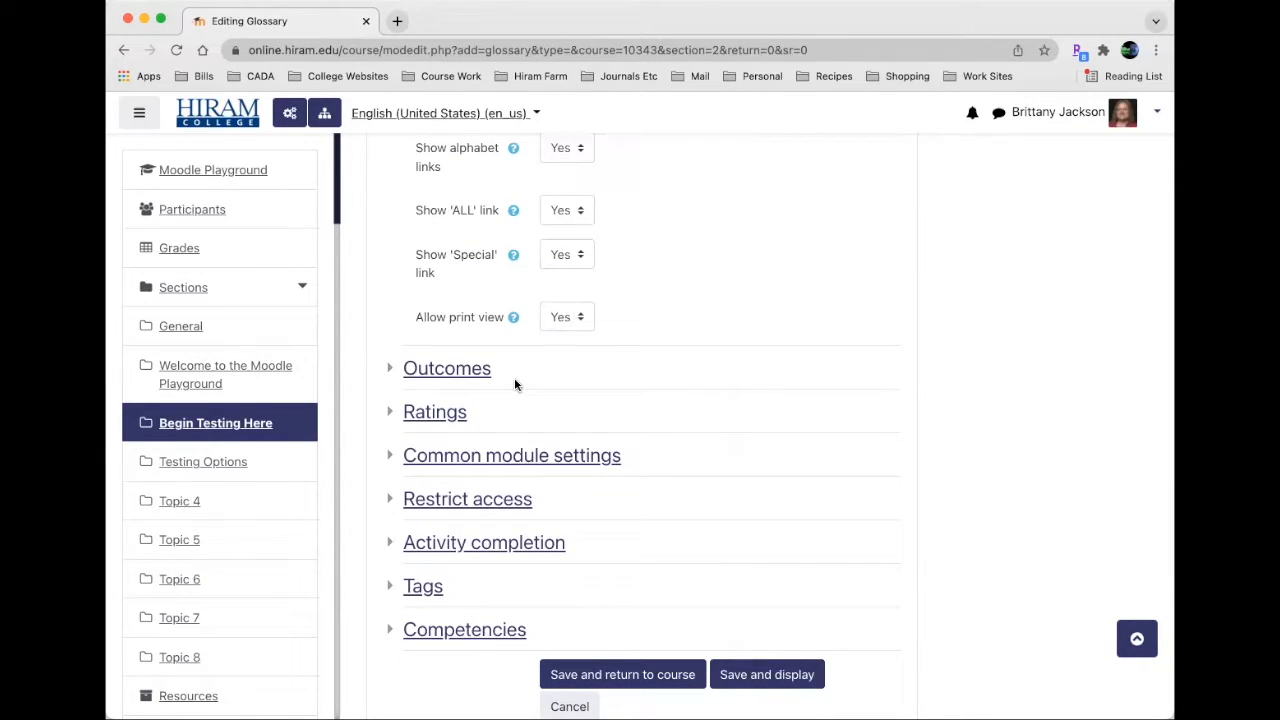
- Expand the Outcomes and Ratings settings and set the ratings aggregate type to Sum of ratings
click(391, 368)
scroll(392, 372, down, 2)
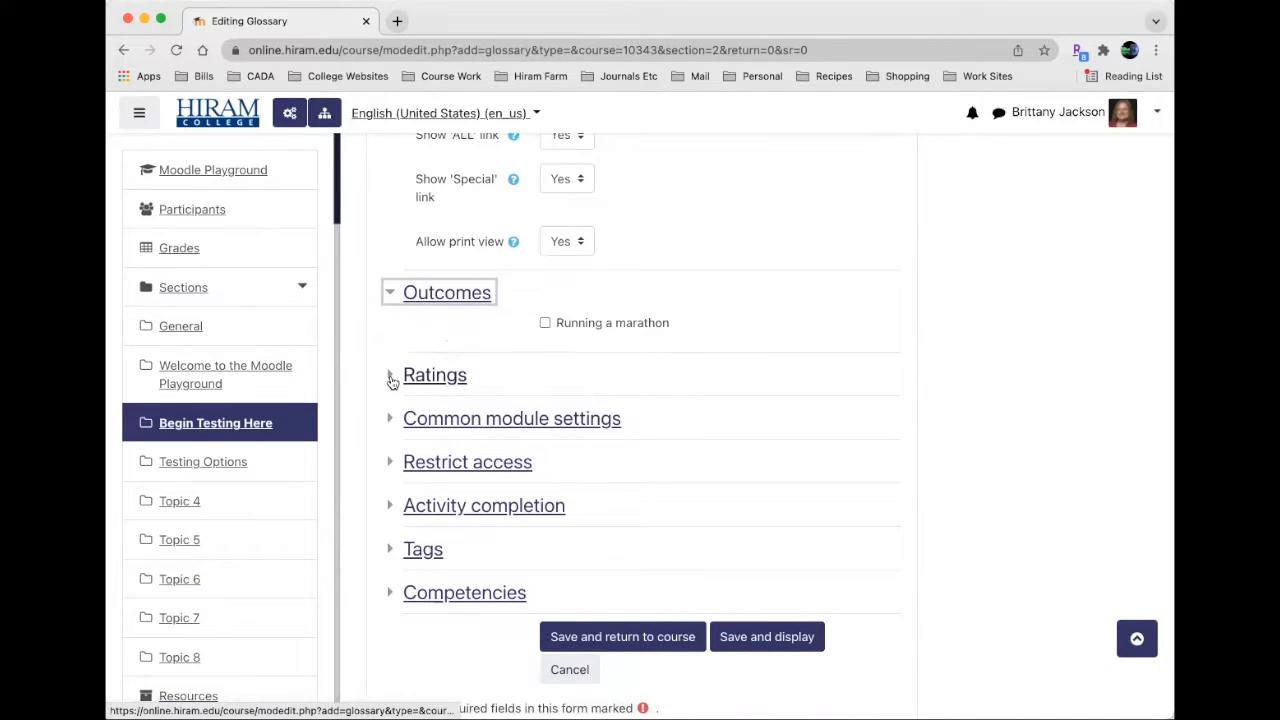
click(392, 378)
scroll(600, 405, down, 2)
click(605, 406)
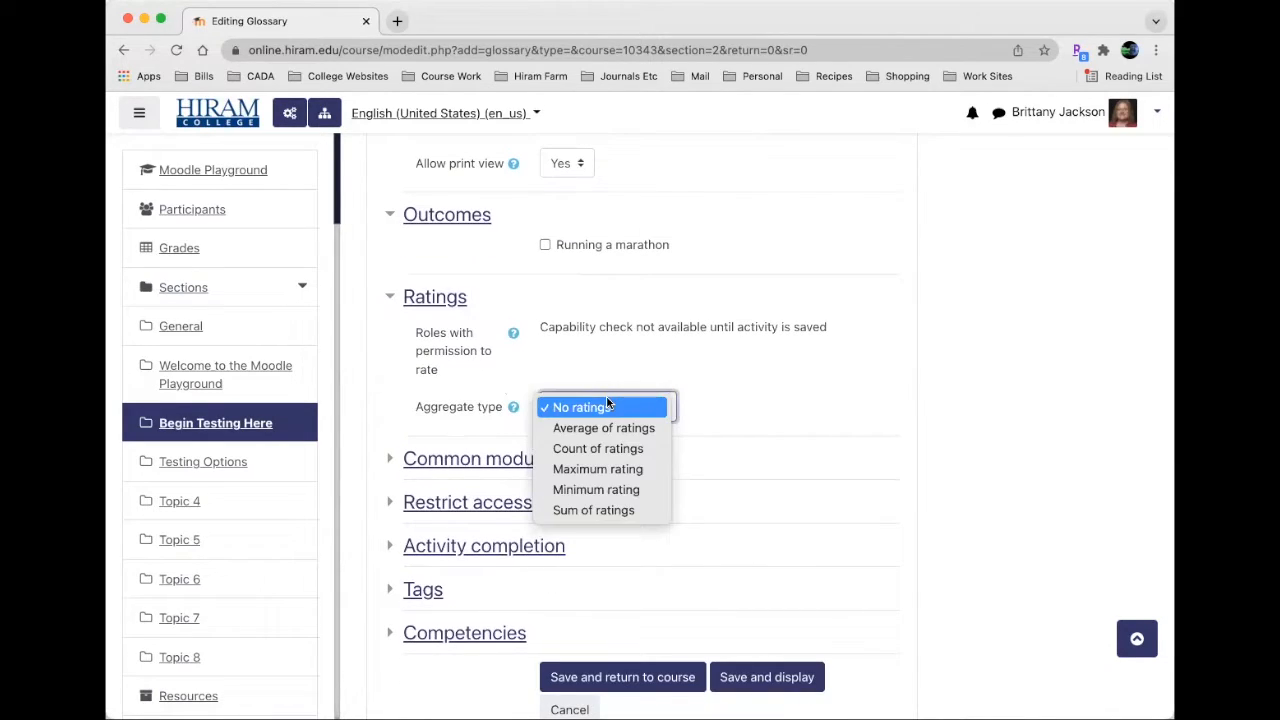
click(609, 512)
scroll(554, 497, down, 3)
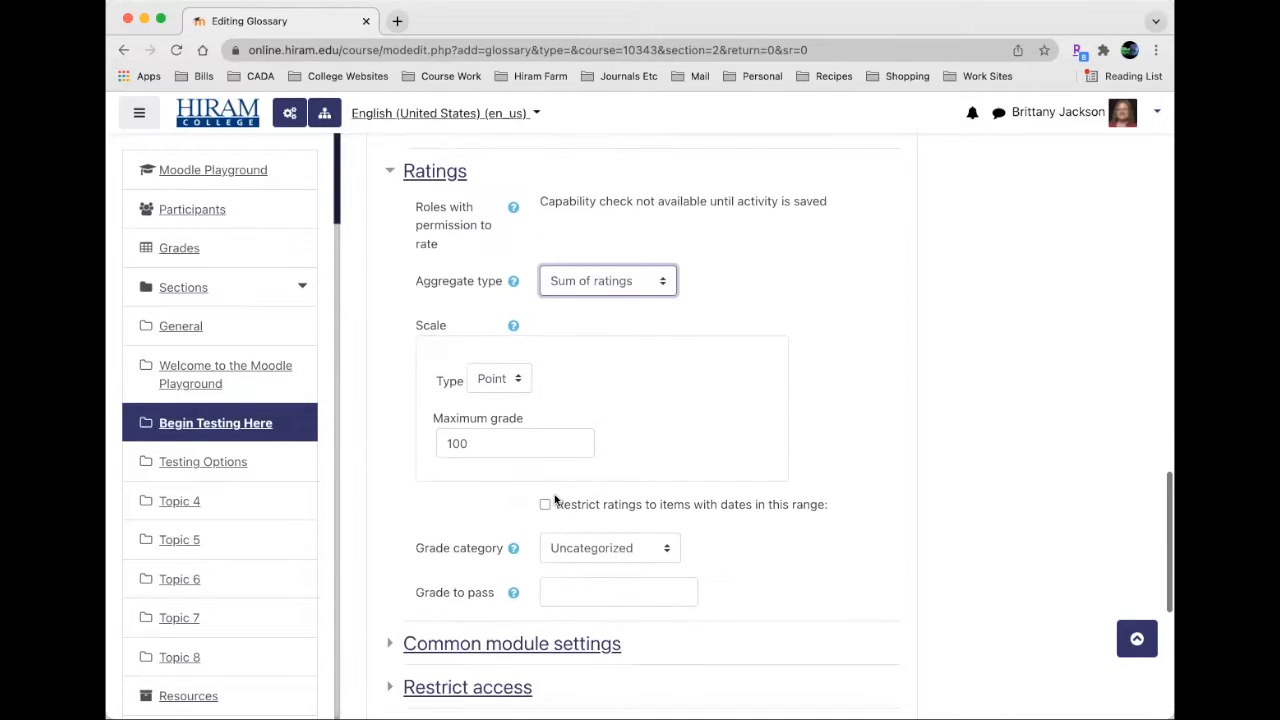
- Set the maximum grade of the rating scale to 10 and the grade category to Assignments
click(491, 452)
key(BackSpace)
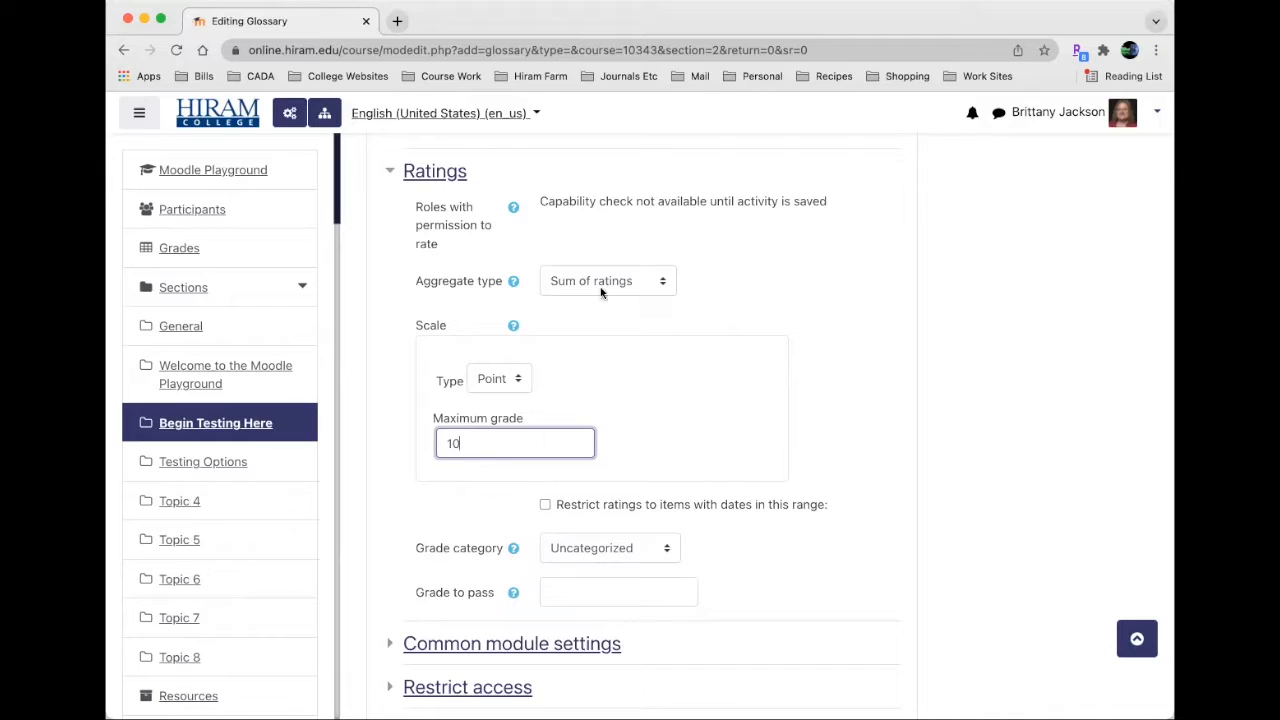
click(627, 548)
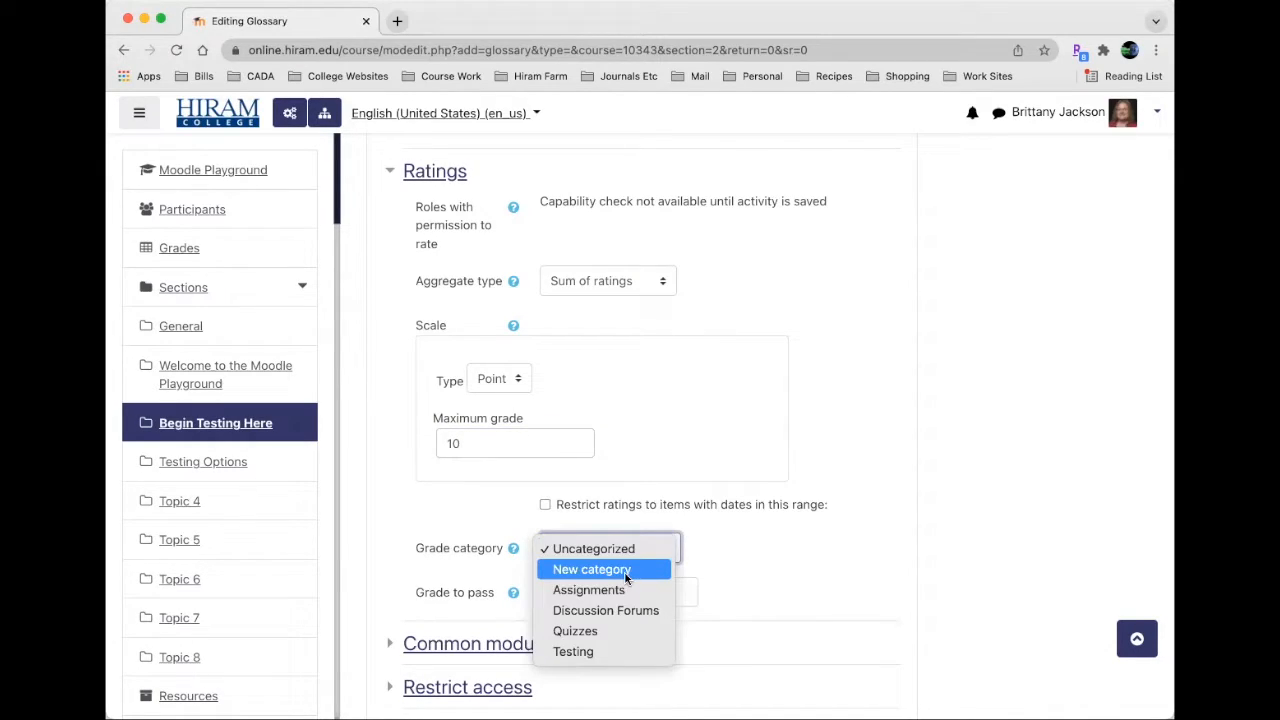
click(627, 590)
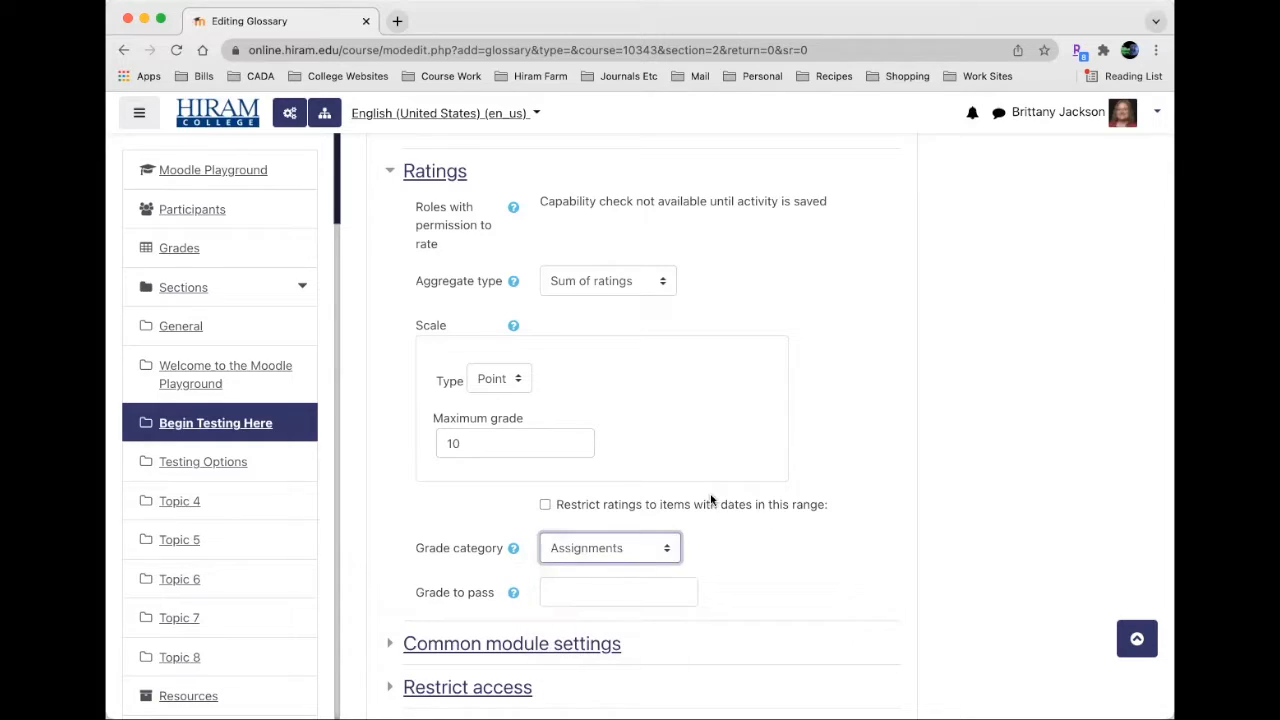
- Look over the remaining settings sections, then save the glossary and return to the course
scroll(711, 500, down, 3)
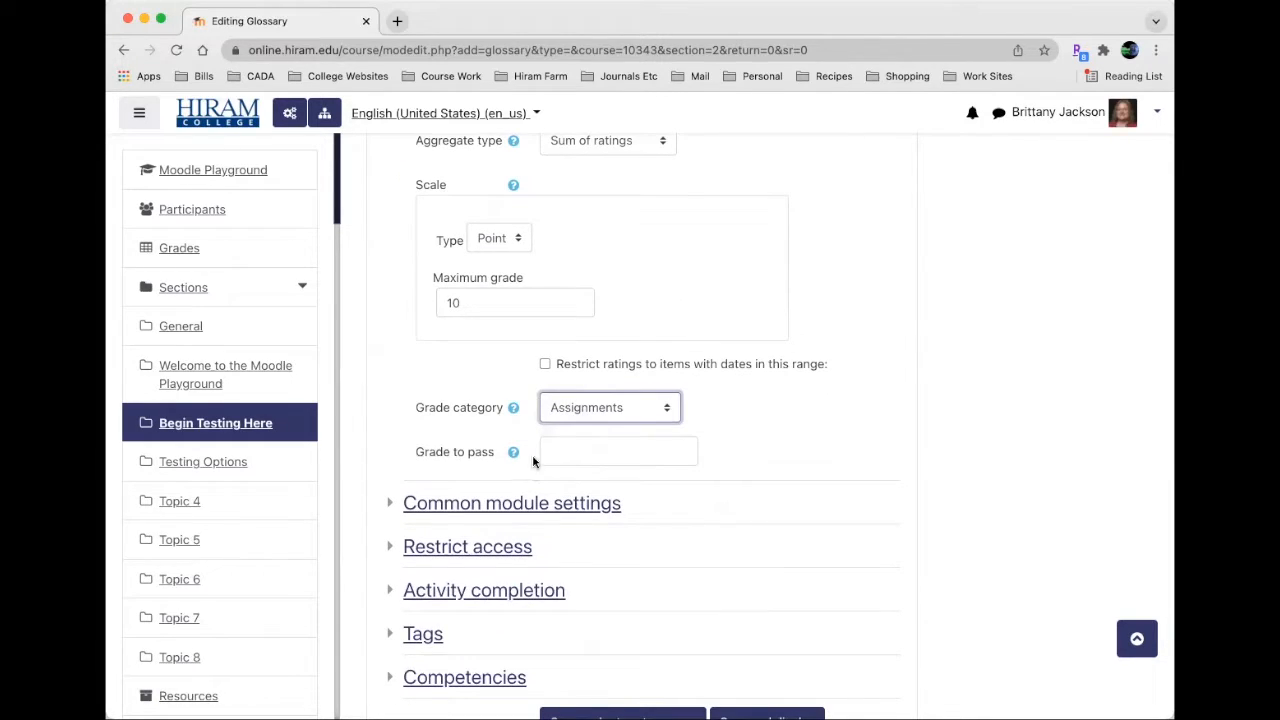
scroll(558, 450, down, 2)
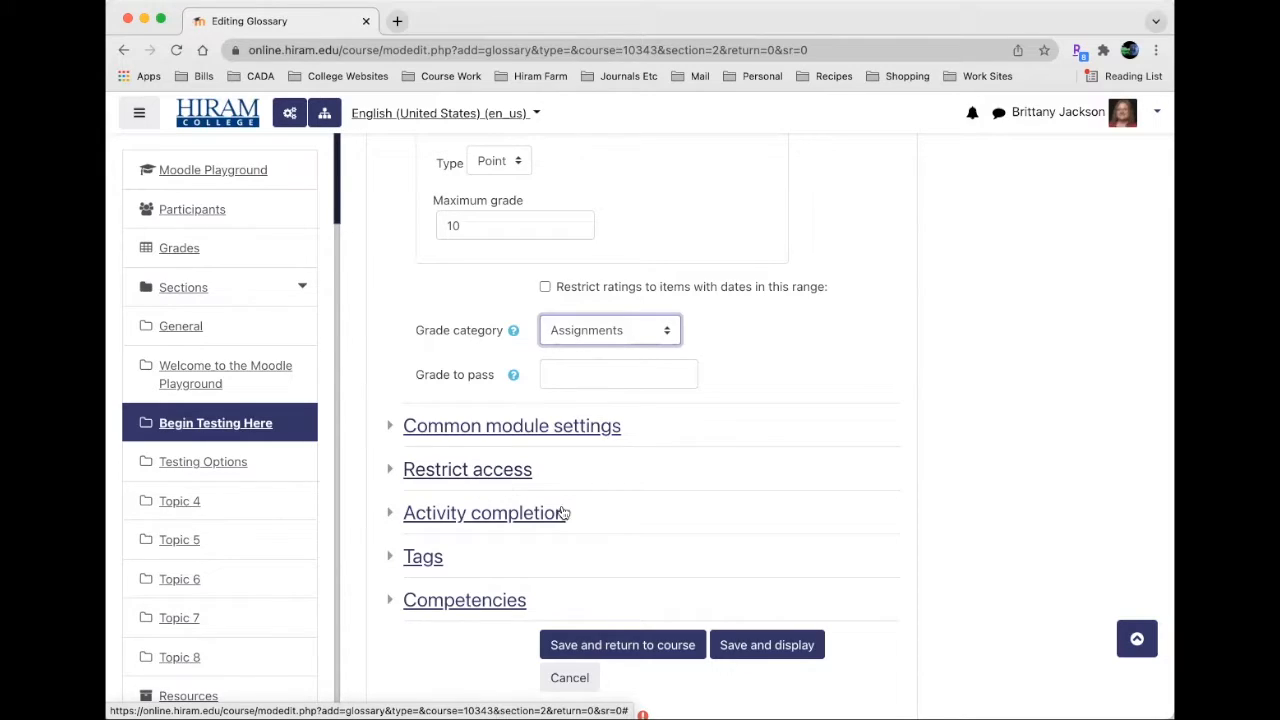
scroll(682, 587, down, 2)
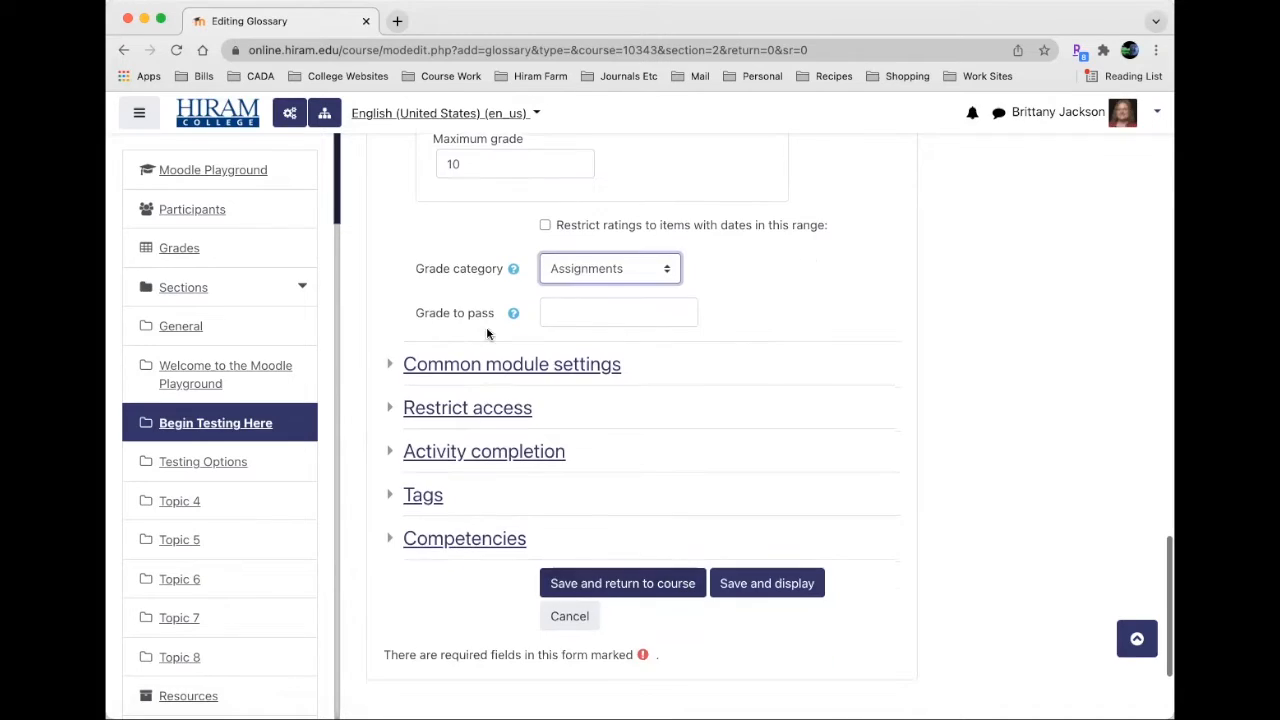
click(623, 587)
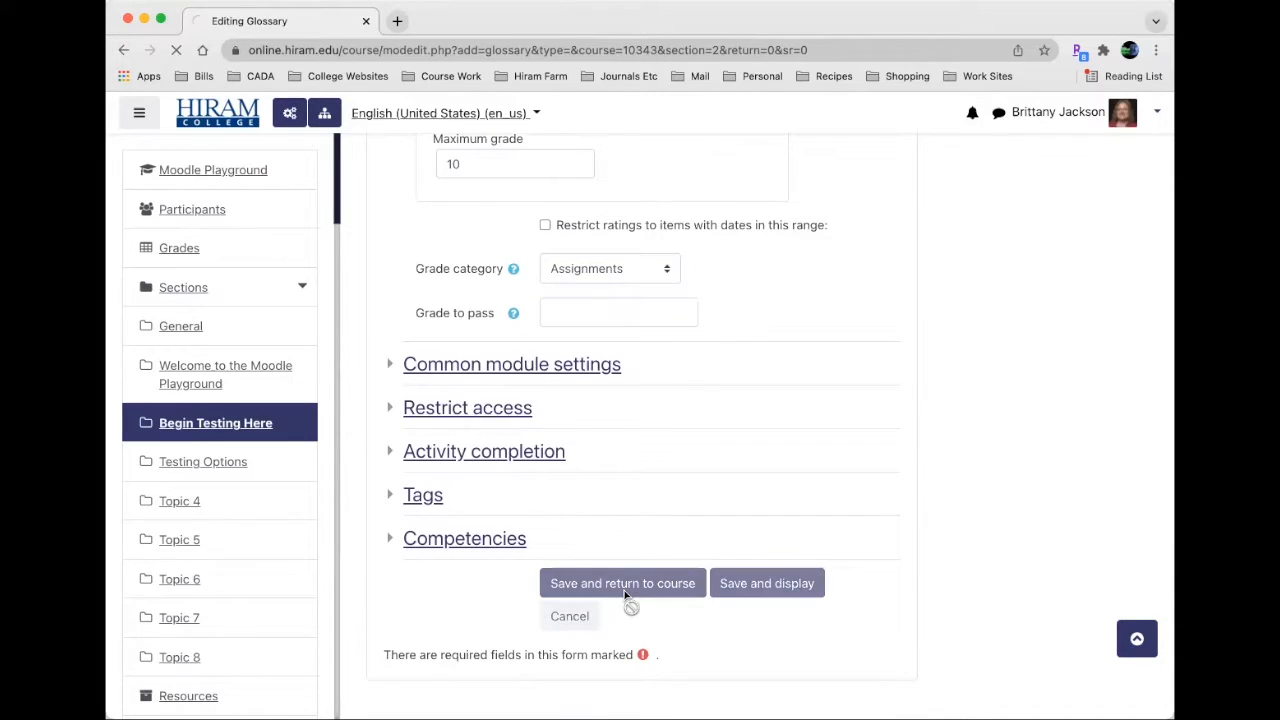
- Open the Definitions of course glossary from the Begin Testing Here section
scroll(660, 502, down, 14)
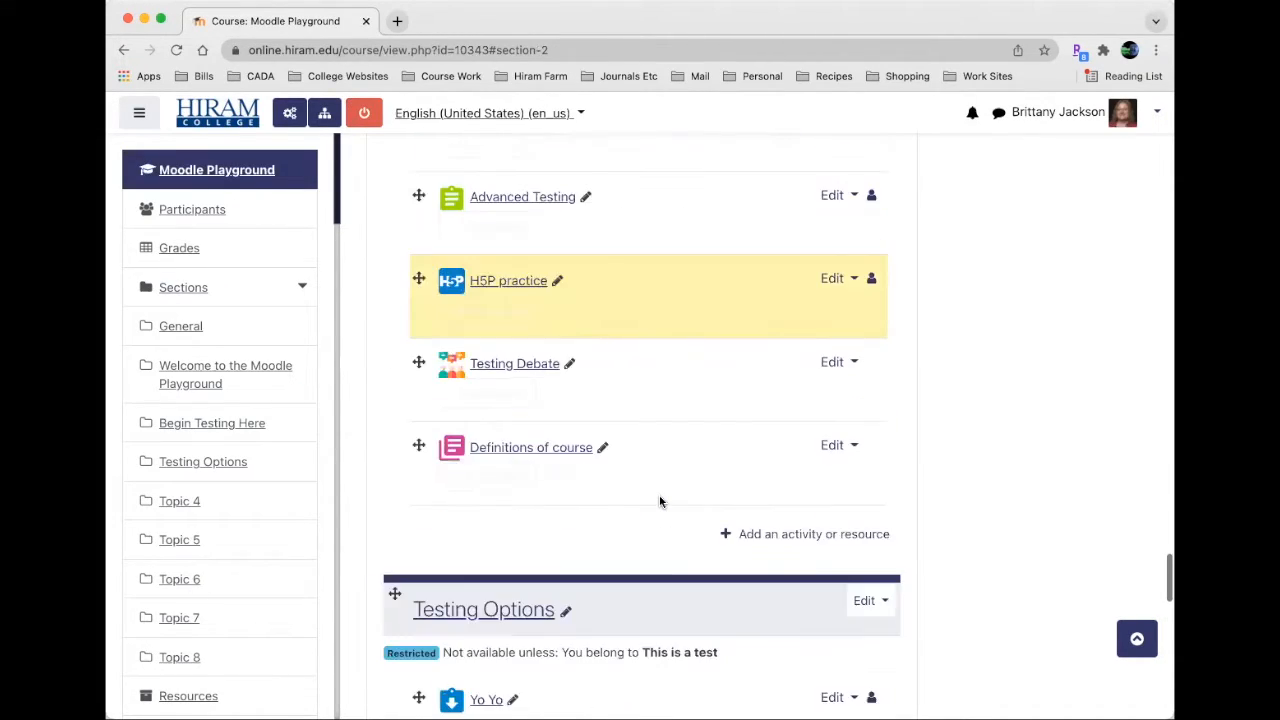
scroll(660, 502, up, 3)
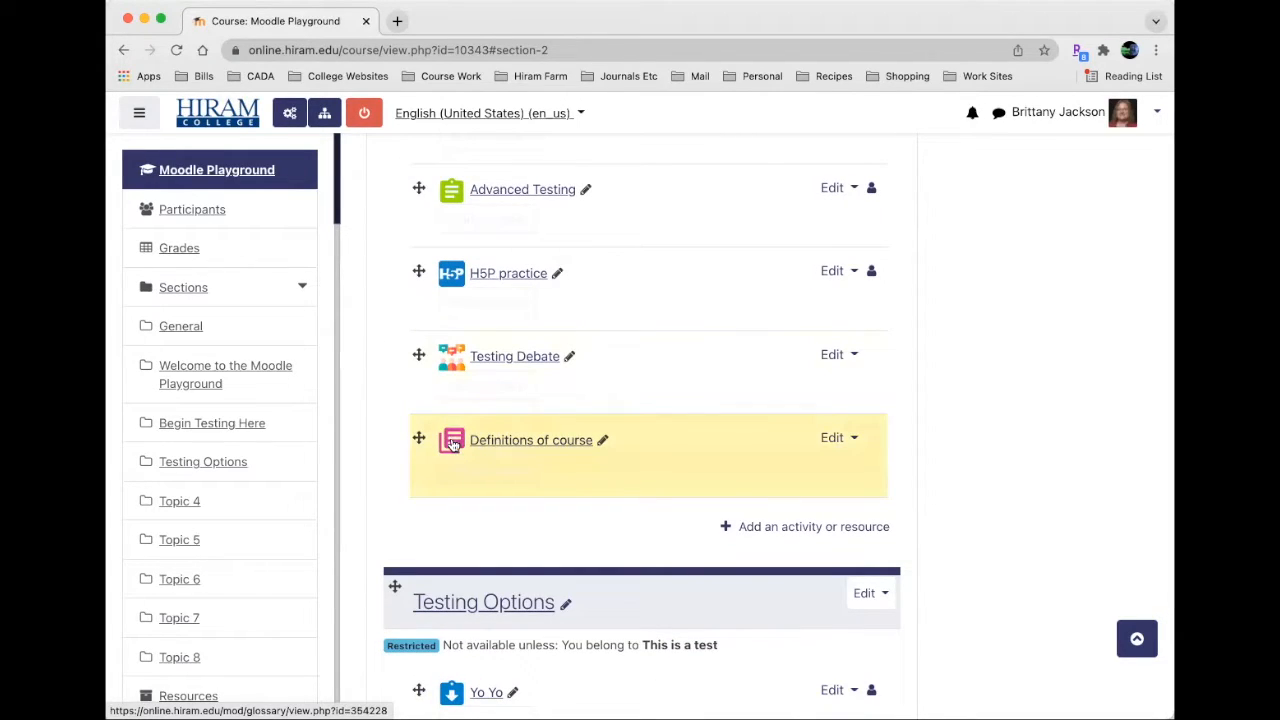
click(516, 445)
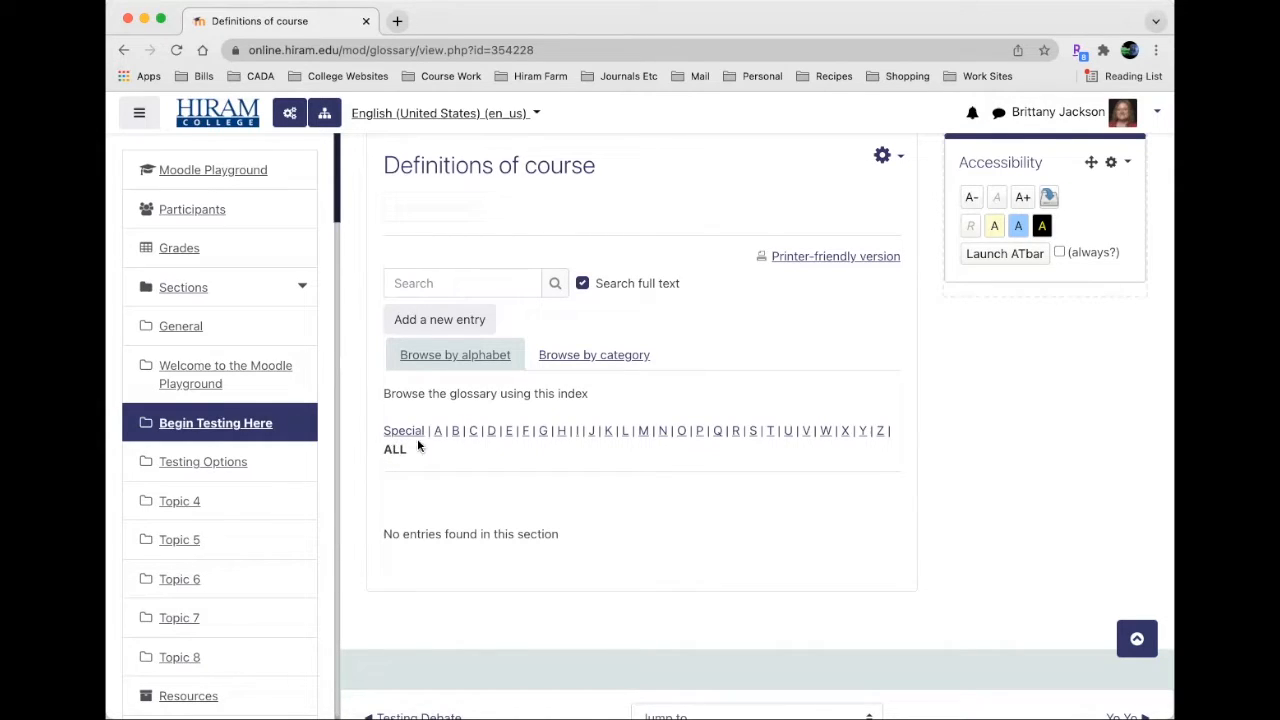
- View the glossary browsed by category, then return to browsing by alphabet
click(613, 355)
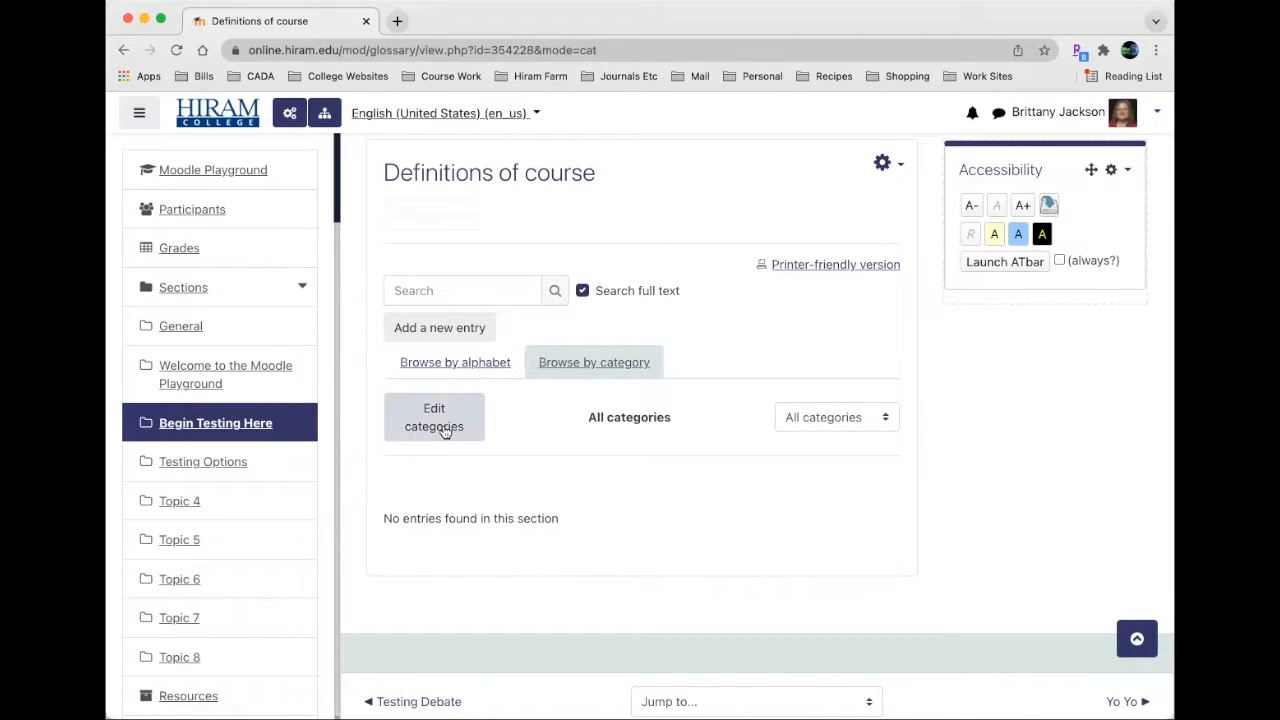
click(451, 366)
scroll(607, 562, down, 2)
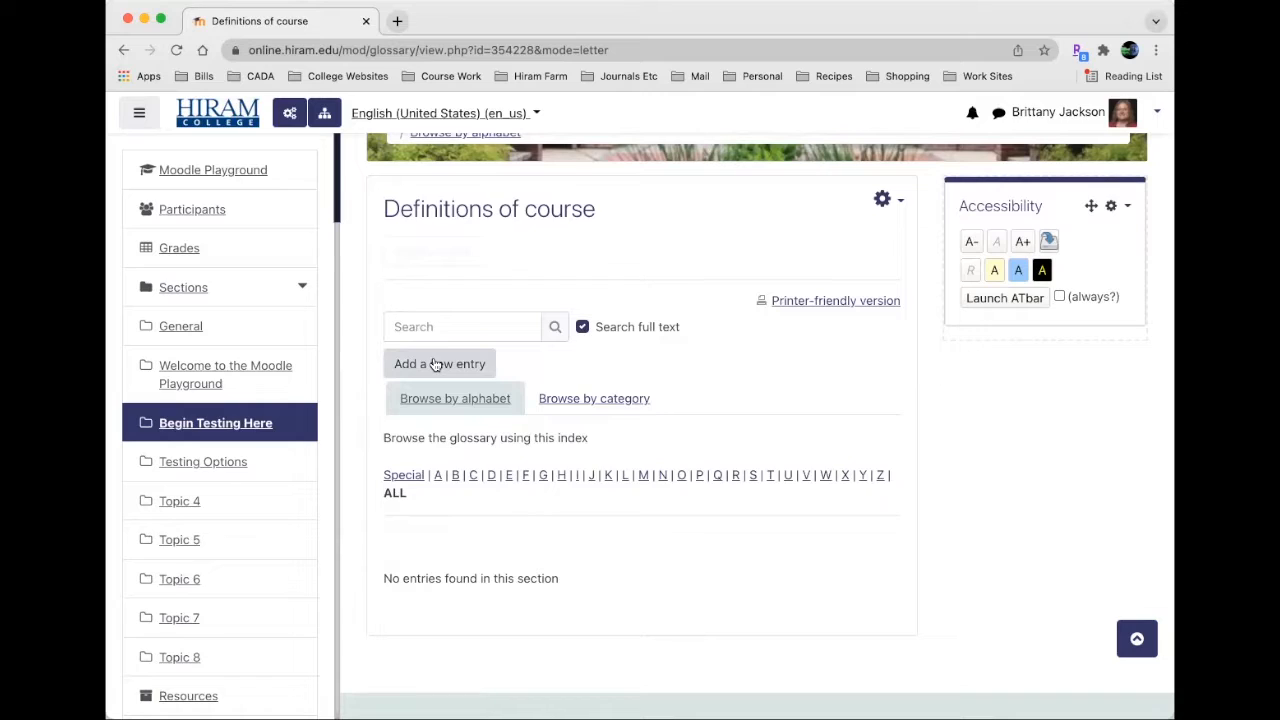
- Start a new glossary entry with the concept "Tests" and the definition "Ways to measure success in a course."
click(436, 364)
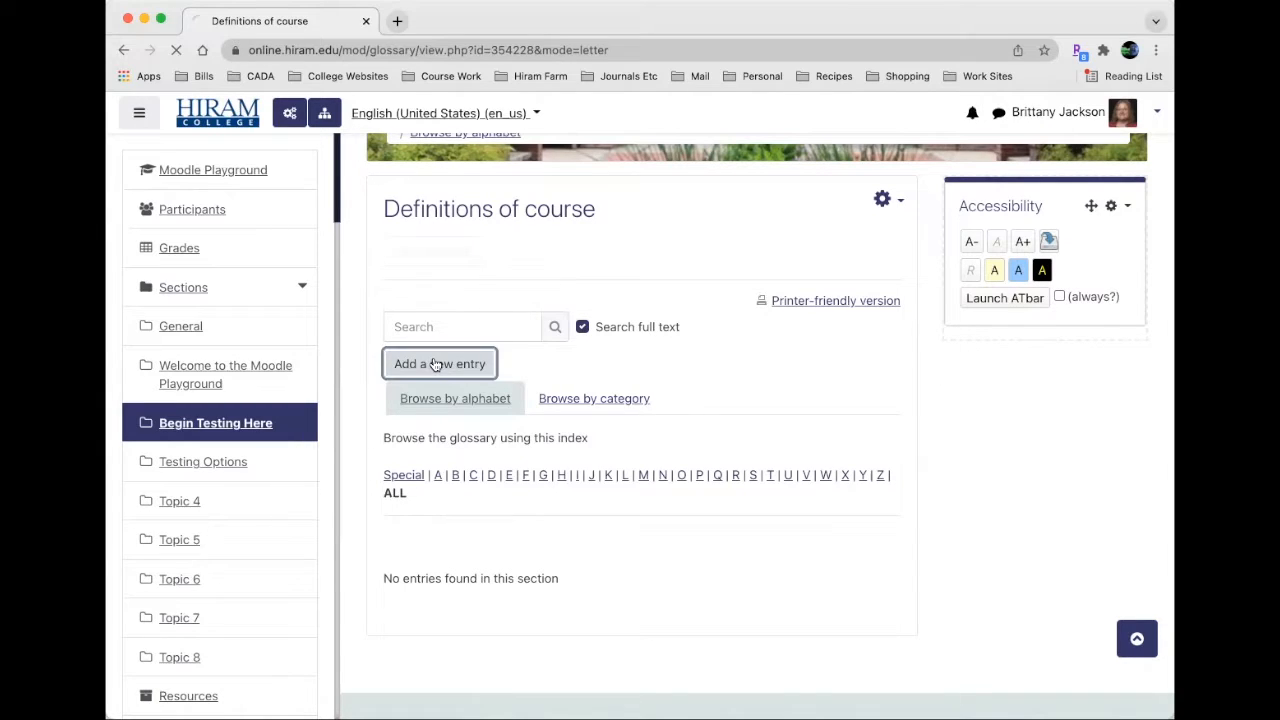
click(594, 484)
text(Tests)
click(689, 647)
scroll(689, 647, down, 1)
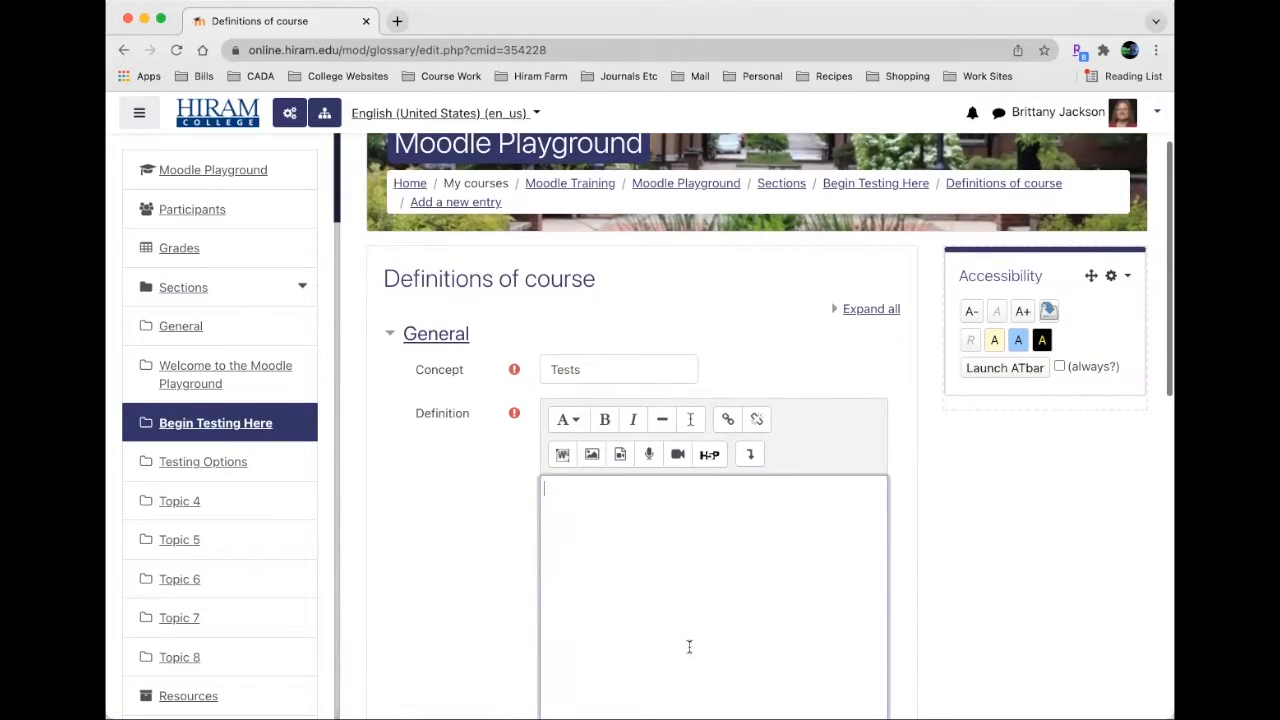
text(Ways to measure succ)
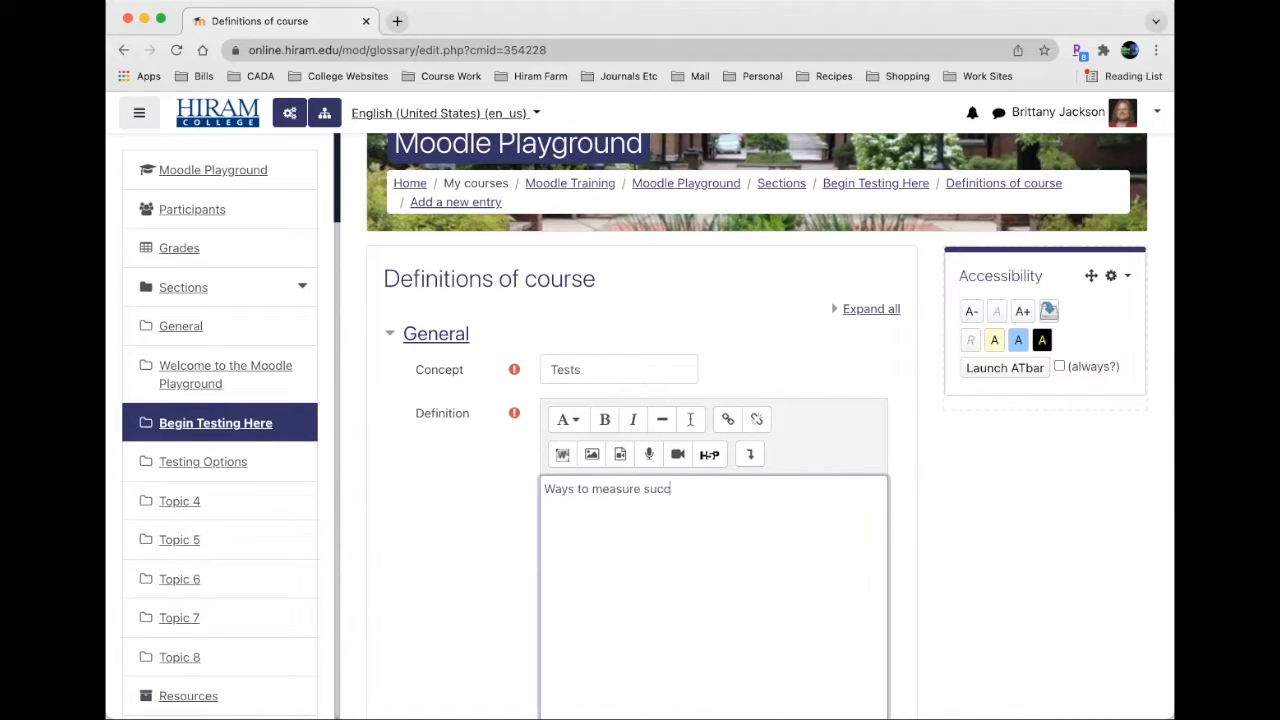
text(ess in a course.)
- Review the Tests entry's keyword, attachment, Auto-linking and Tags options, leaving them unset, and save the entry
scroll(611, 591, down, 3)
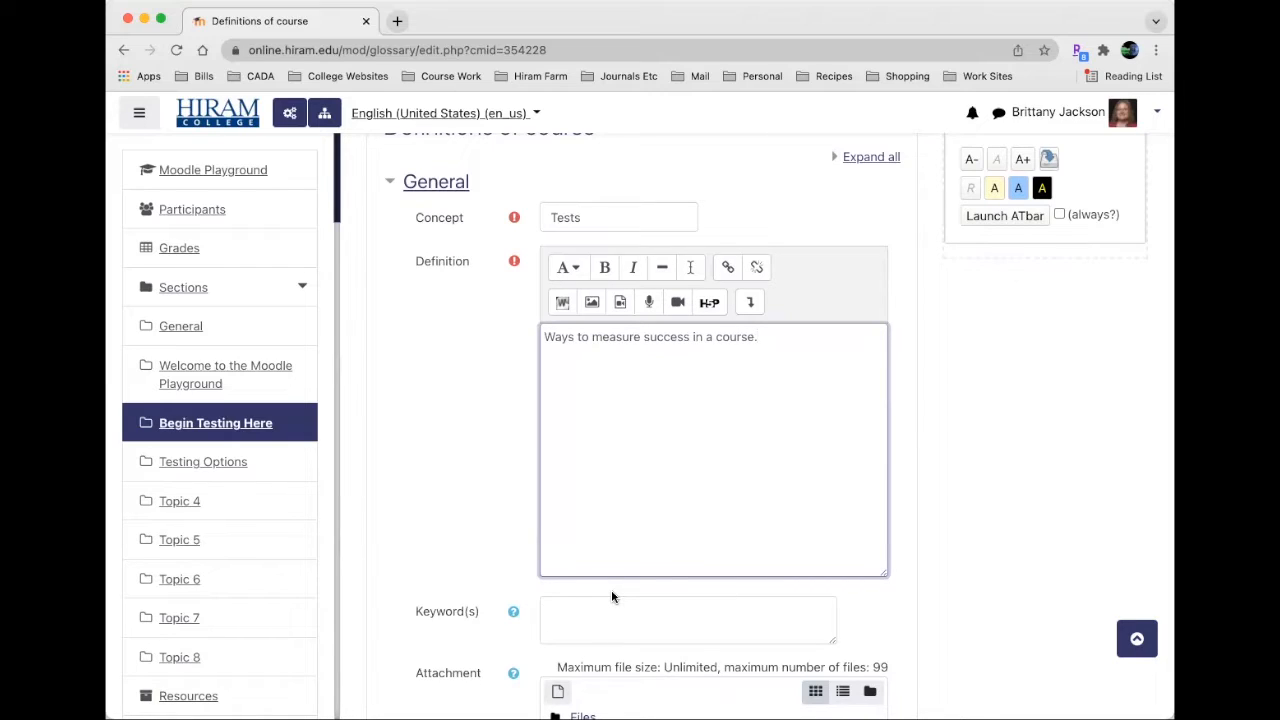
scroll(503, 580, down, 2)
click(592, 515)
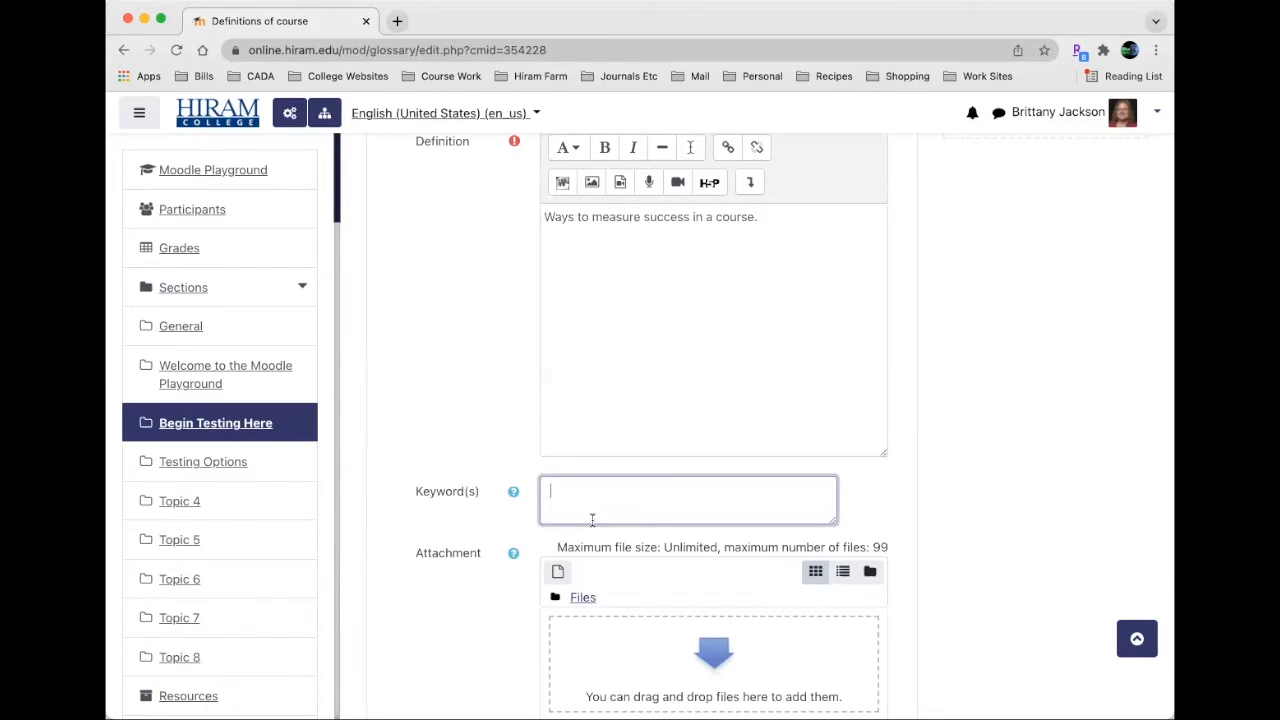
scroll(592, 520, down, 3)
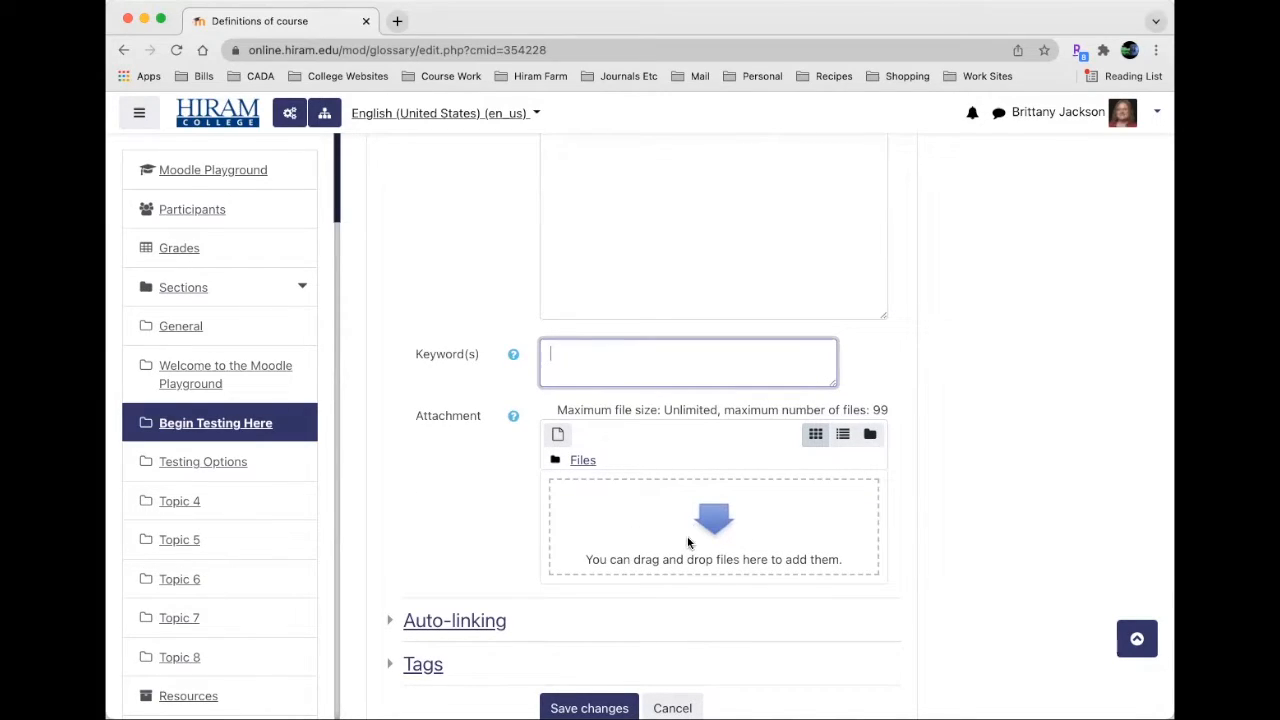
scroll(706, 527, down, 3)
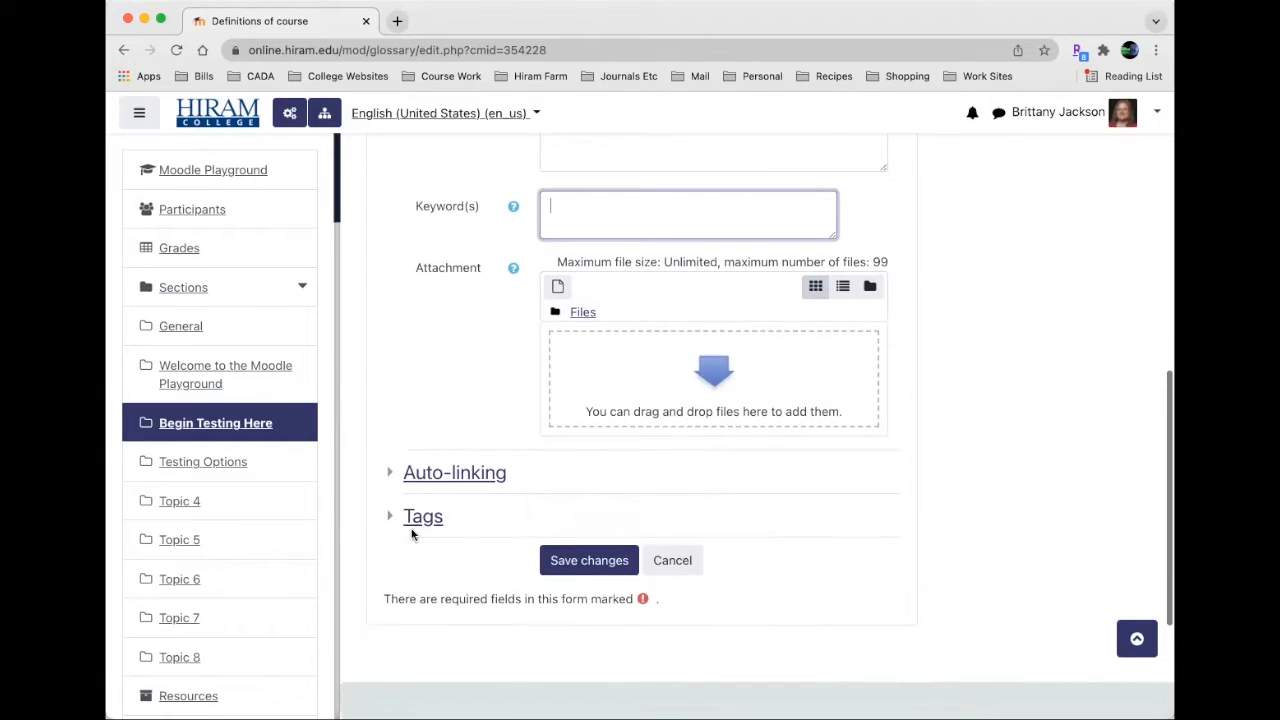
click(440, 476)
scroll(473, 508, down, 1)
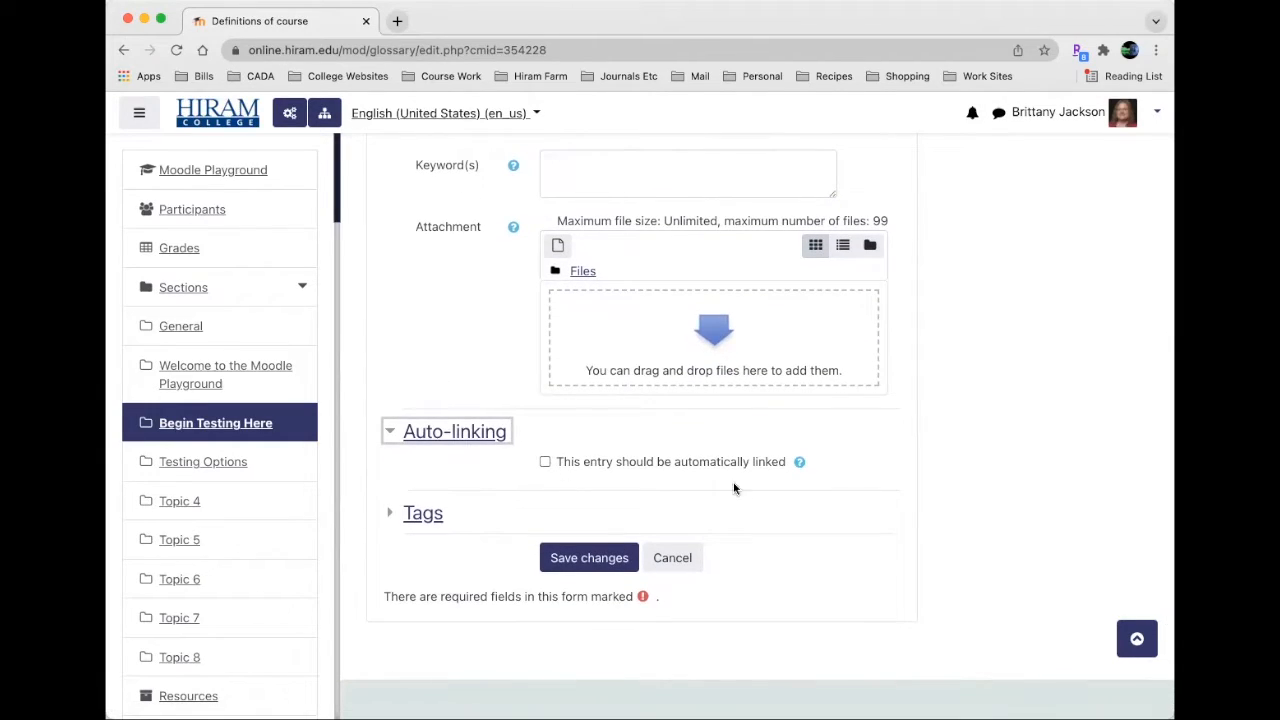
click(390, 522)
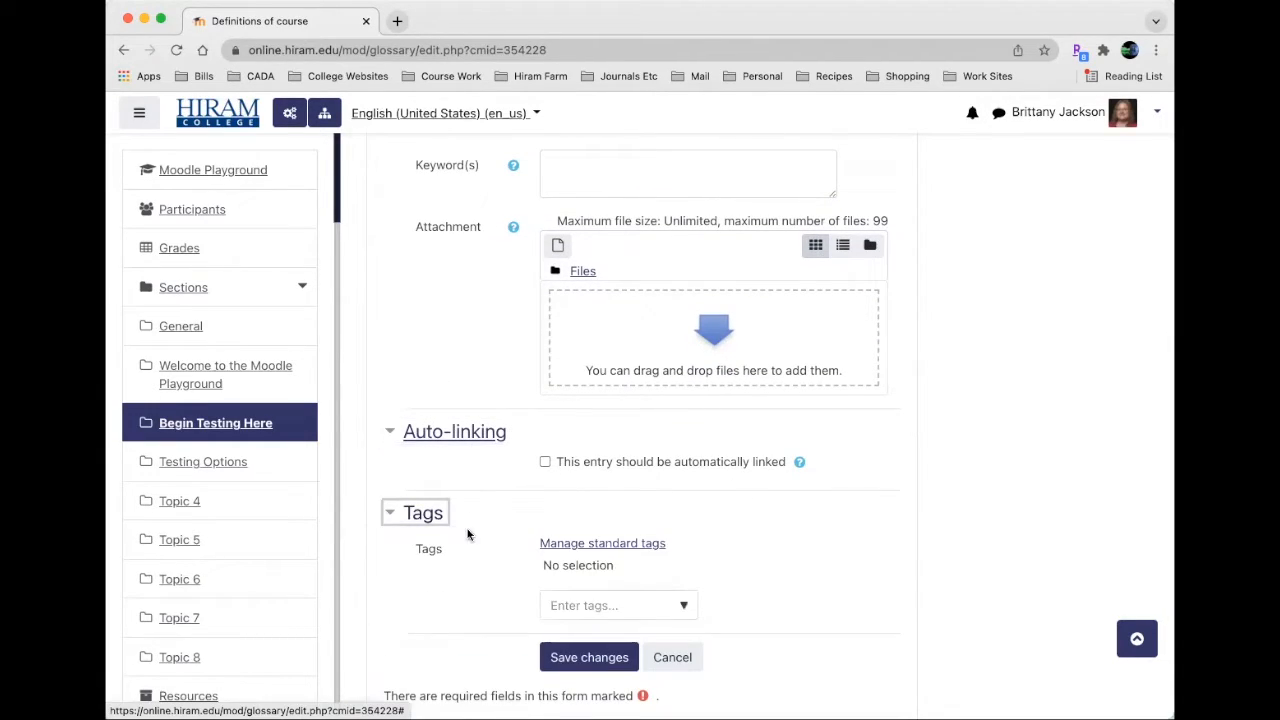
scroll(511, 542, down, 2)
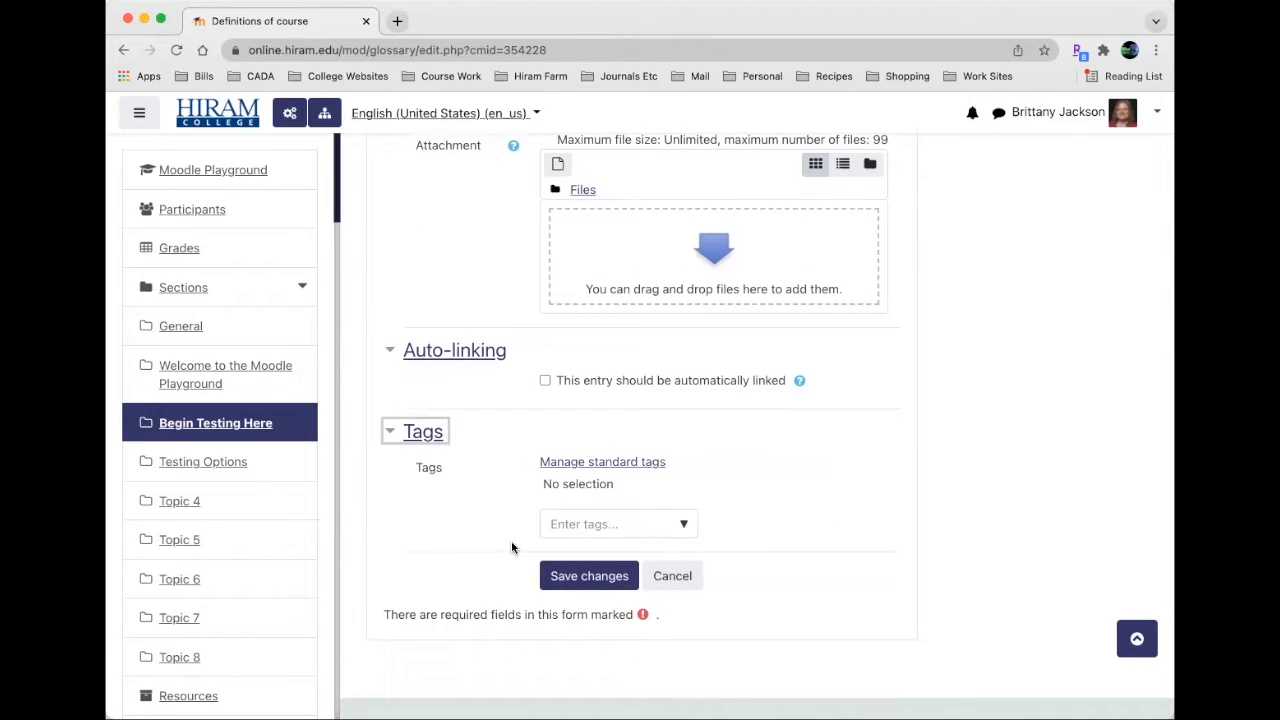
click(588, 577)
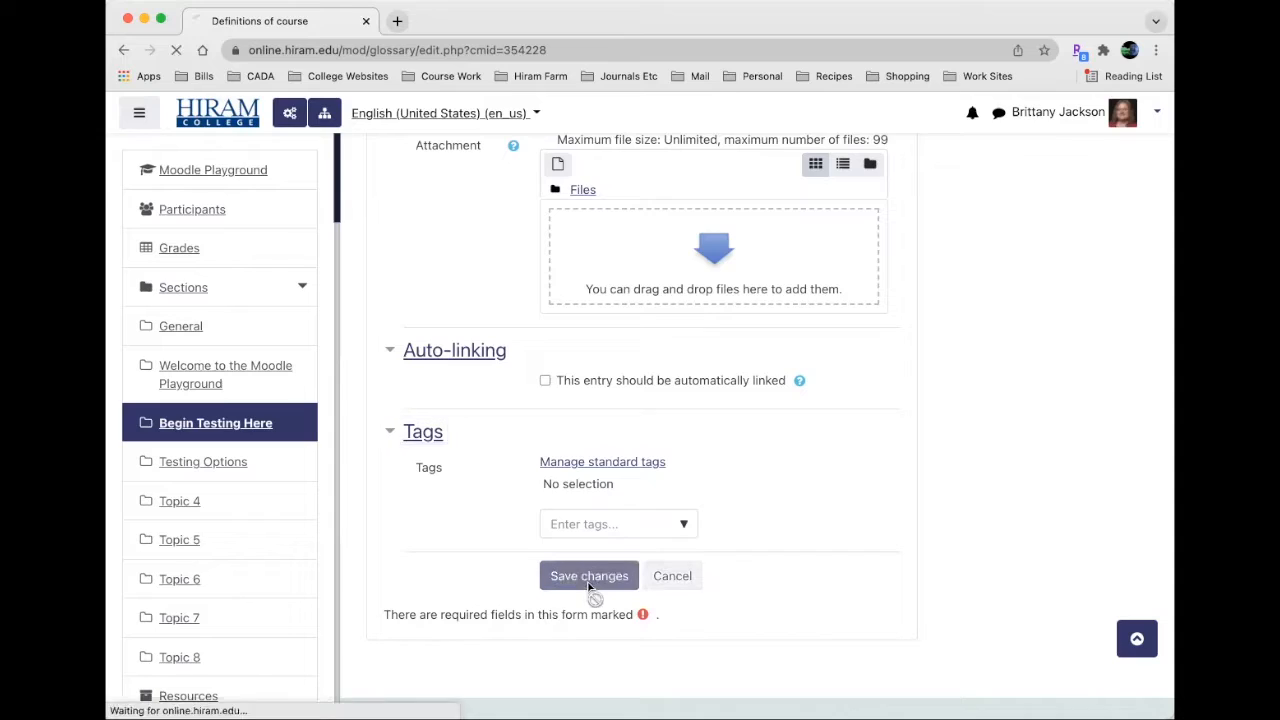
scroll(520, 546, down, 3)
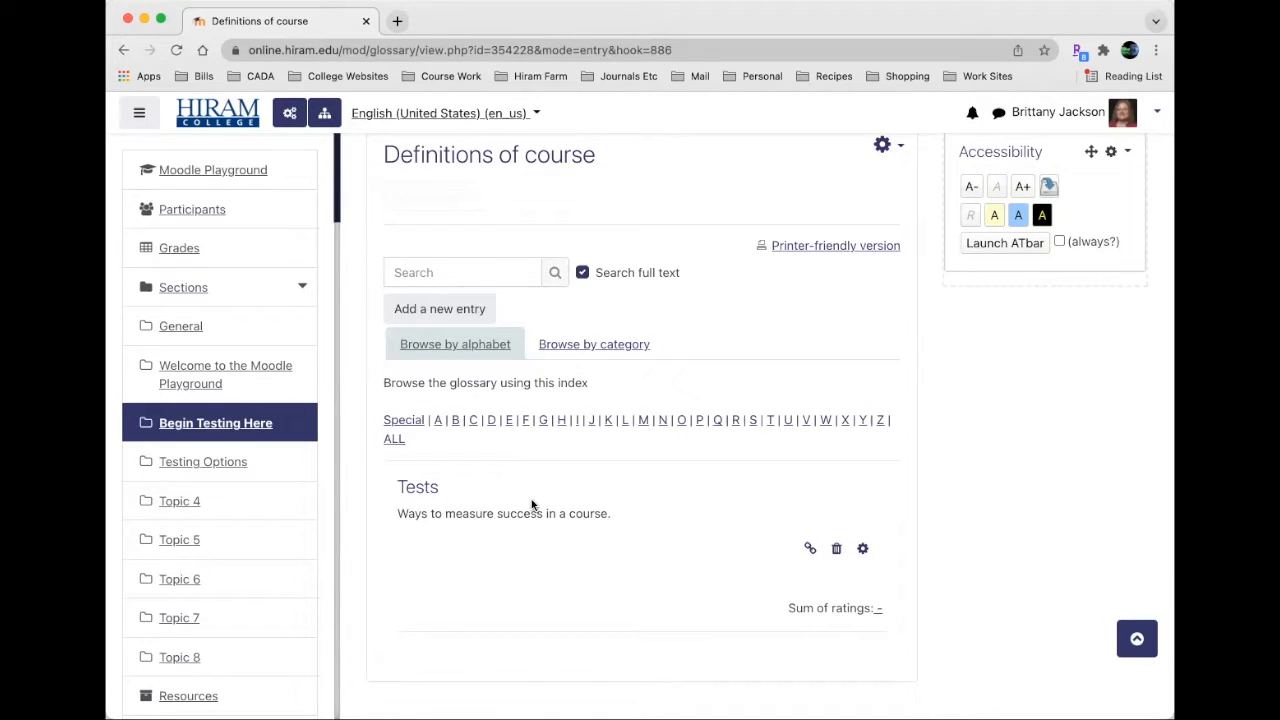
- Add and save a second glossary entry with the concept "Quizzes" and the definition "Ways to measure success in a course."
click(460, 310)
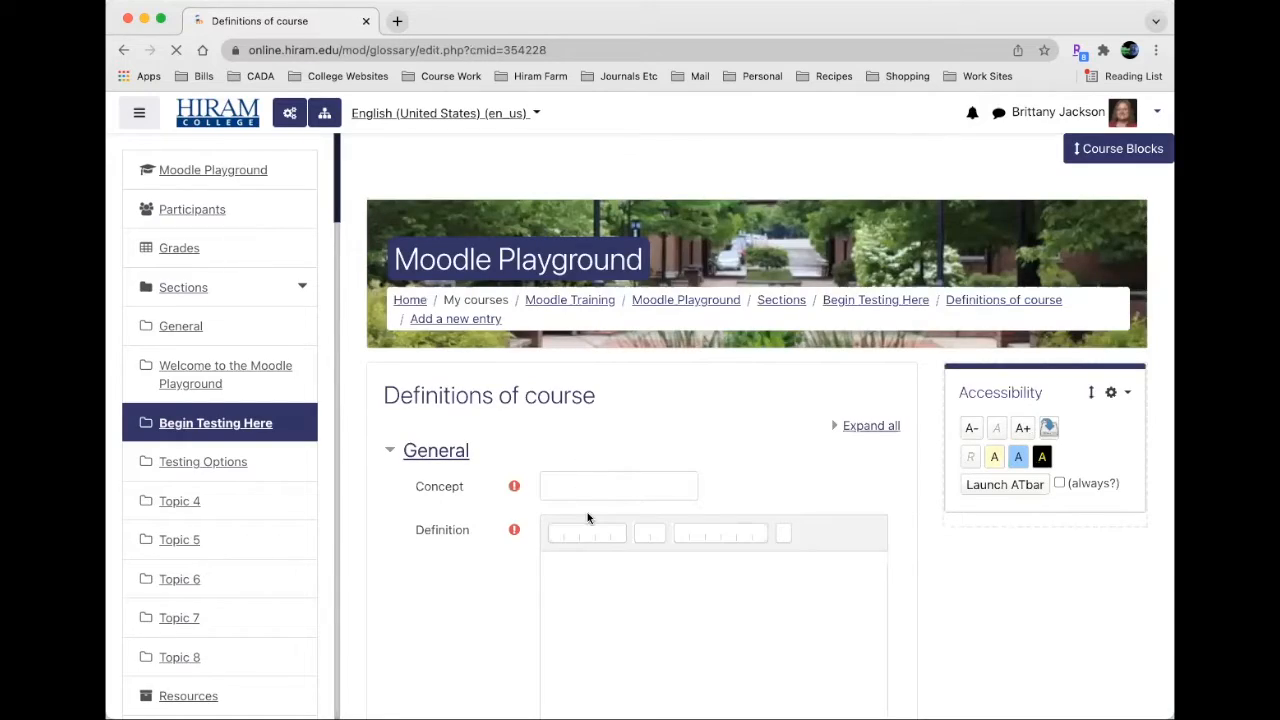
click(586, 487)
text(Quizzes)
key(Tab)
text(Ways to meaus)
key(BackSpace)
key(BackSpace)
text(sure success in a course.)
scroll(610, 403, down, 1)
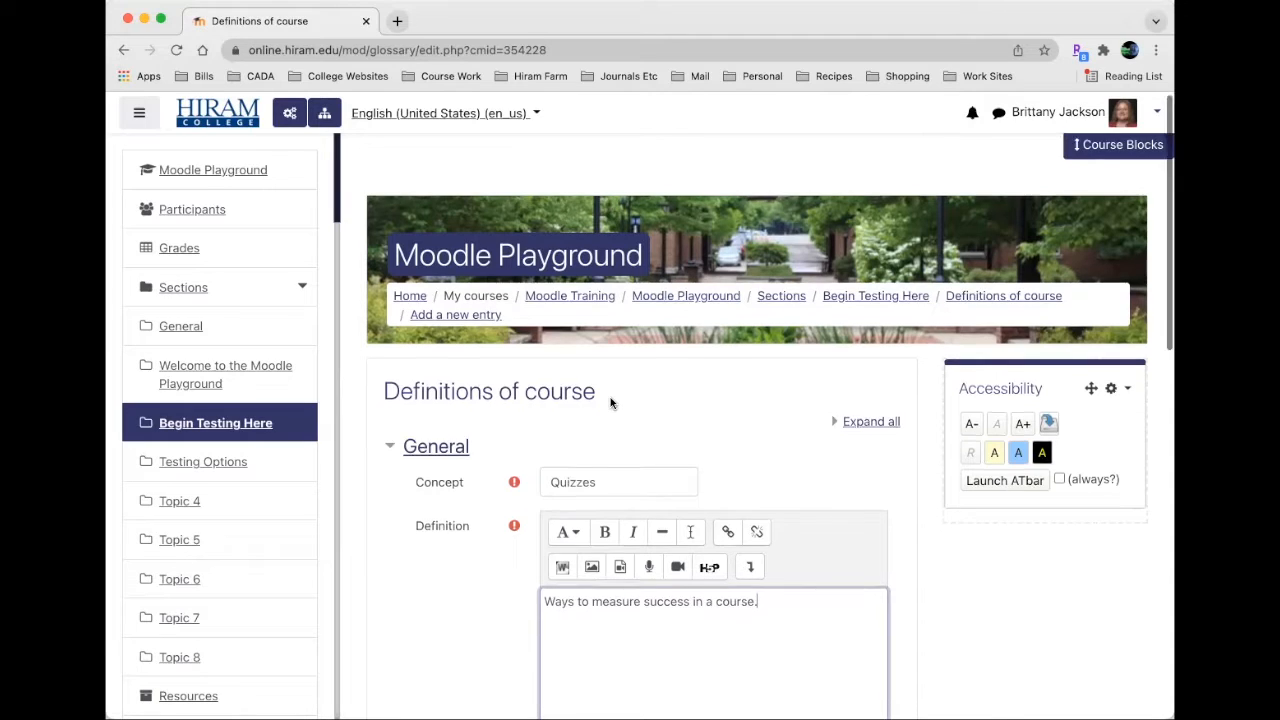
scroll(610, 403, down, 10)
scroll(605, 483, down, 4)
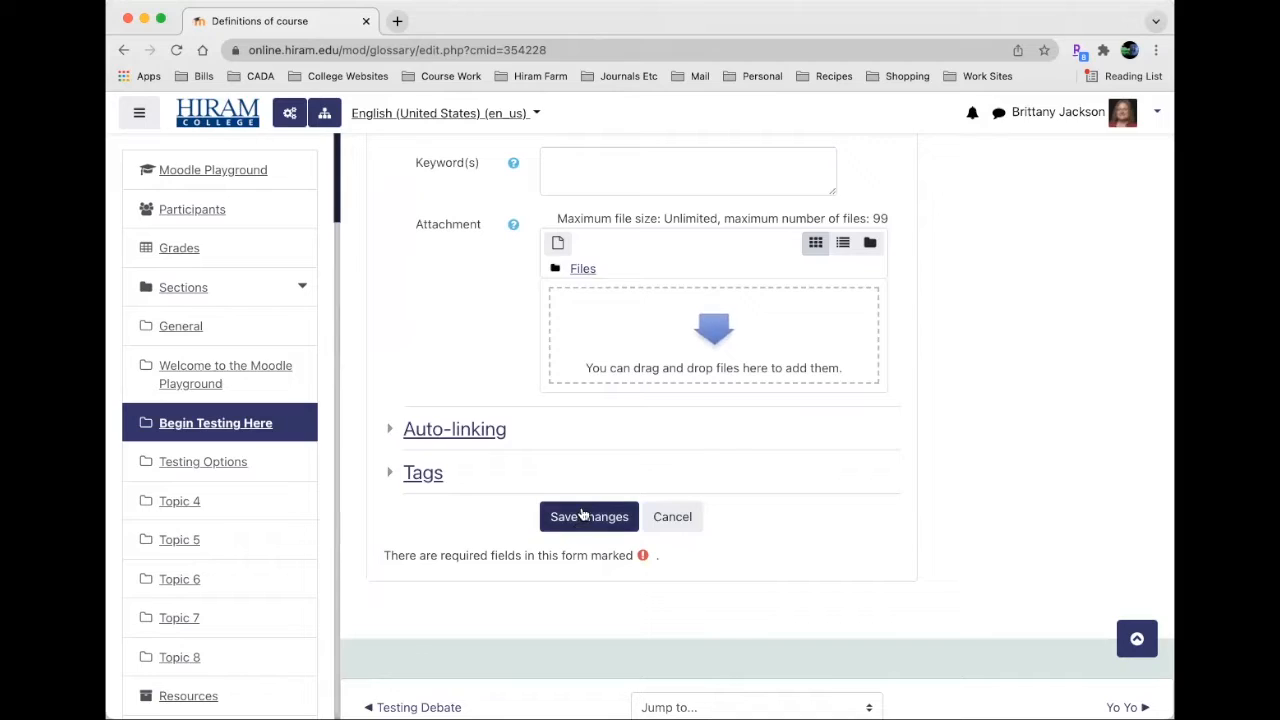
click(582, 515)
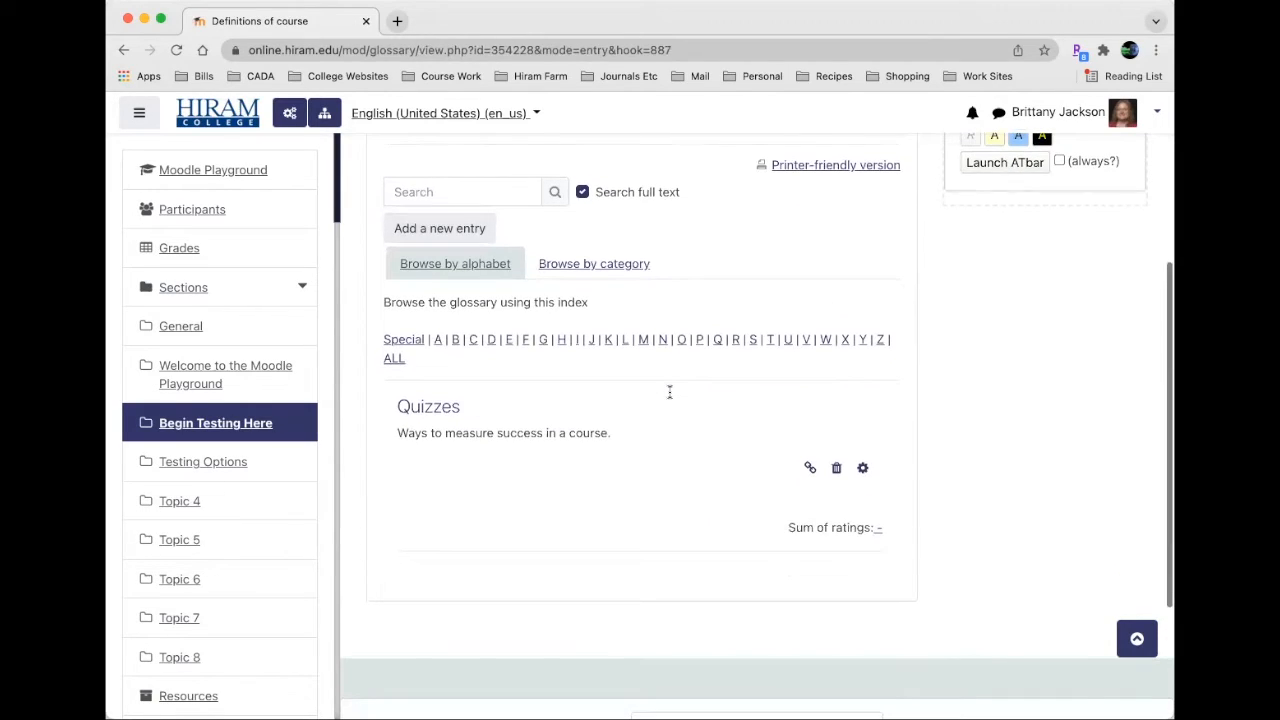
- Browse the glossary entries under the letter T and then view all entries
click(770, 340)
scroll(774, 343, down, 3)
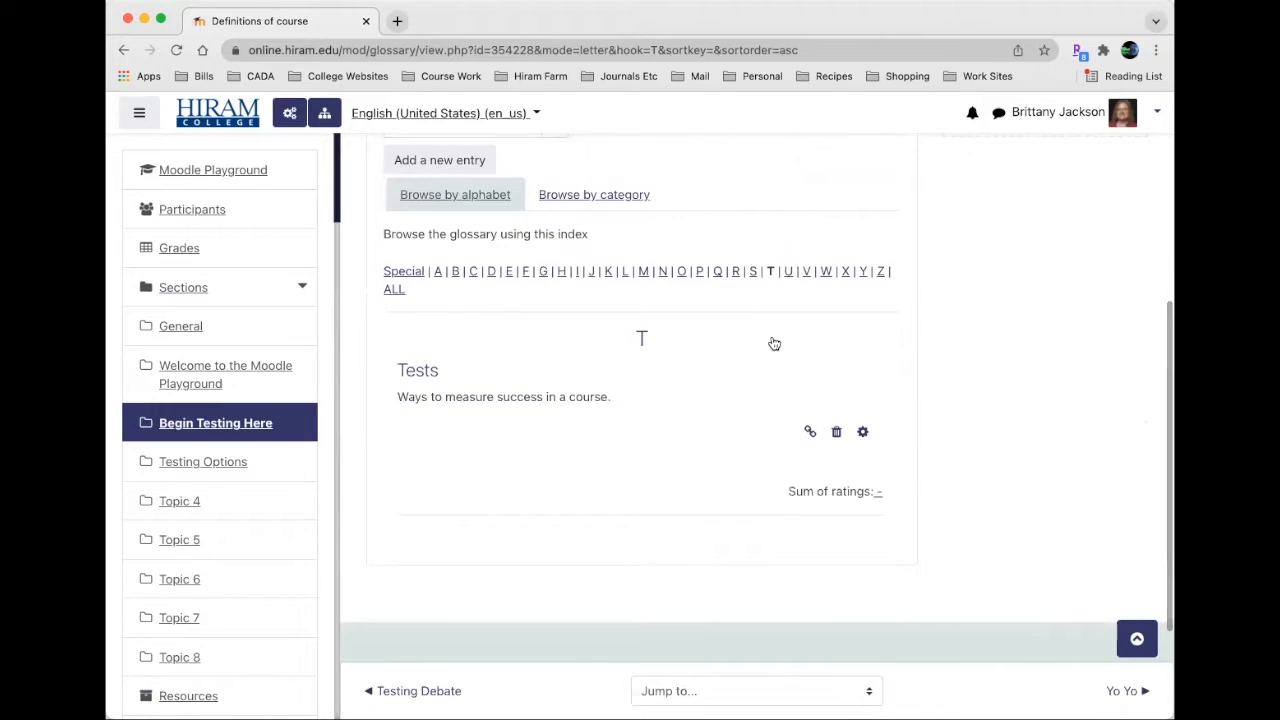
click(394, 290)
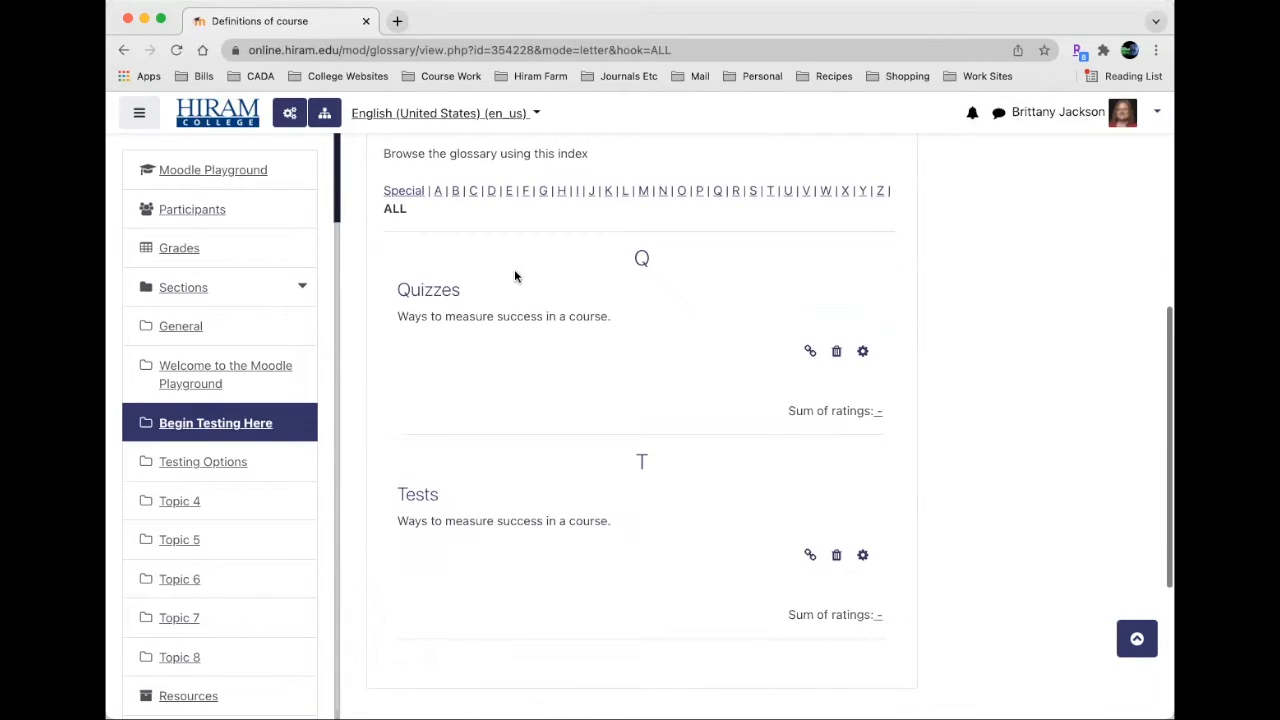
scroll(606, 497, down, 2)
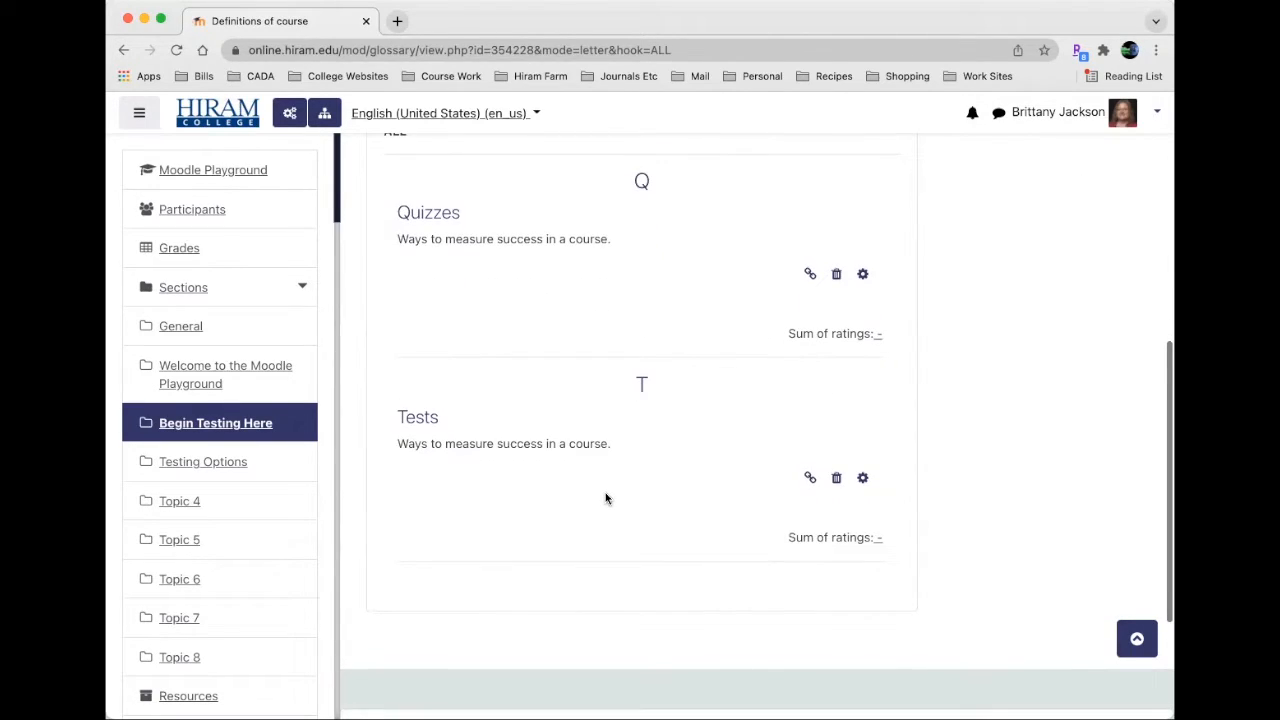
scroll(648, 449, up, 5)
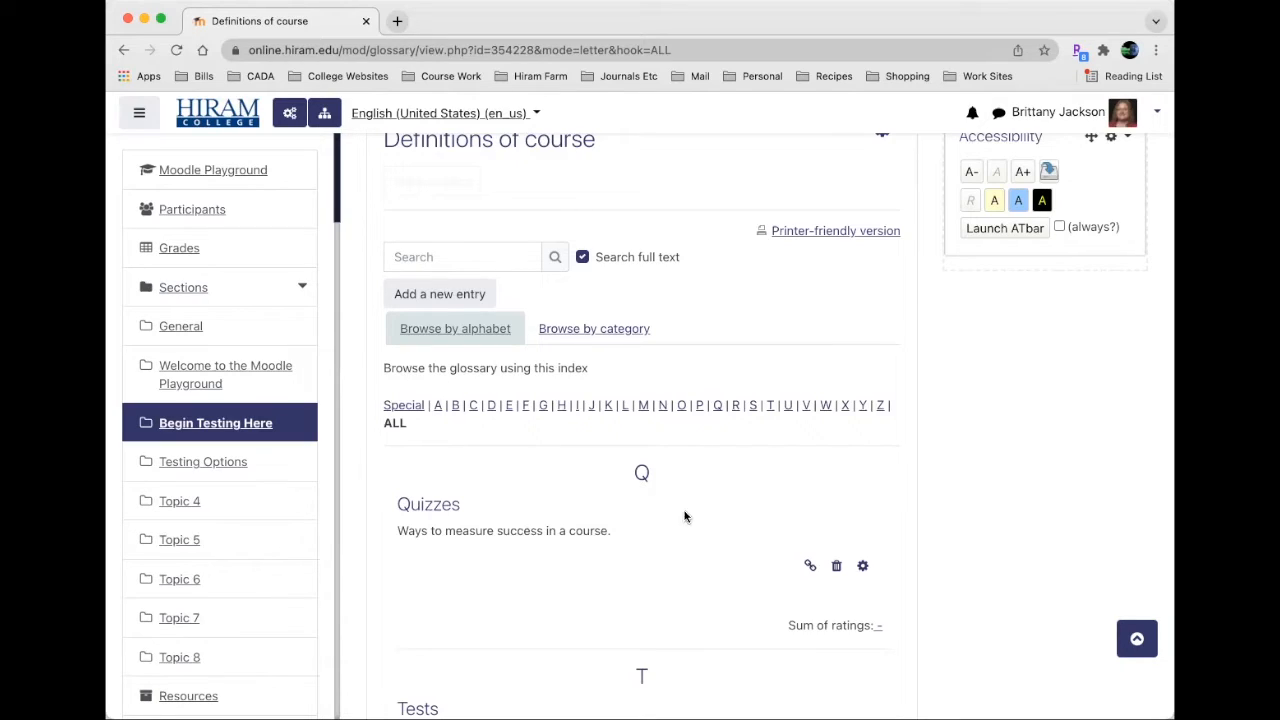
- Add the paragraph "Close but don't forget to also think about other words to measure success." to the Quizzes entry's definition and save the changes
scroll(851, 585, down, 1)
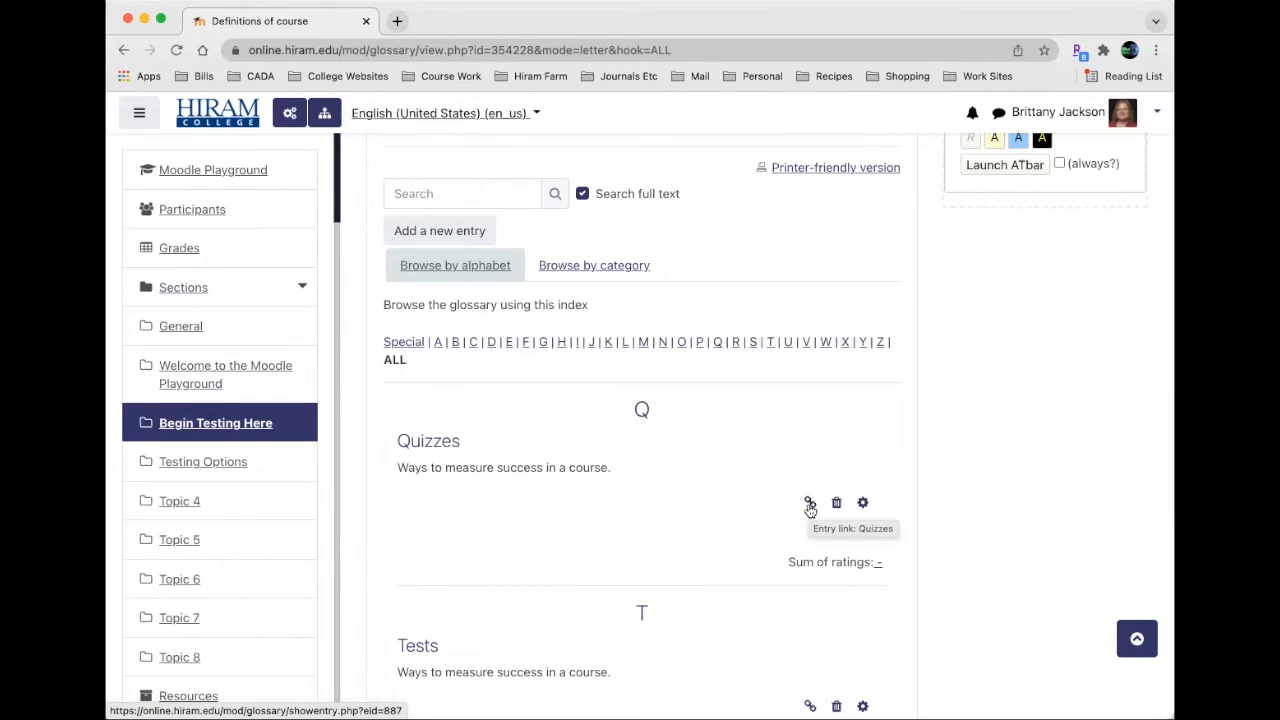
click(864, 505)
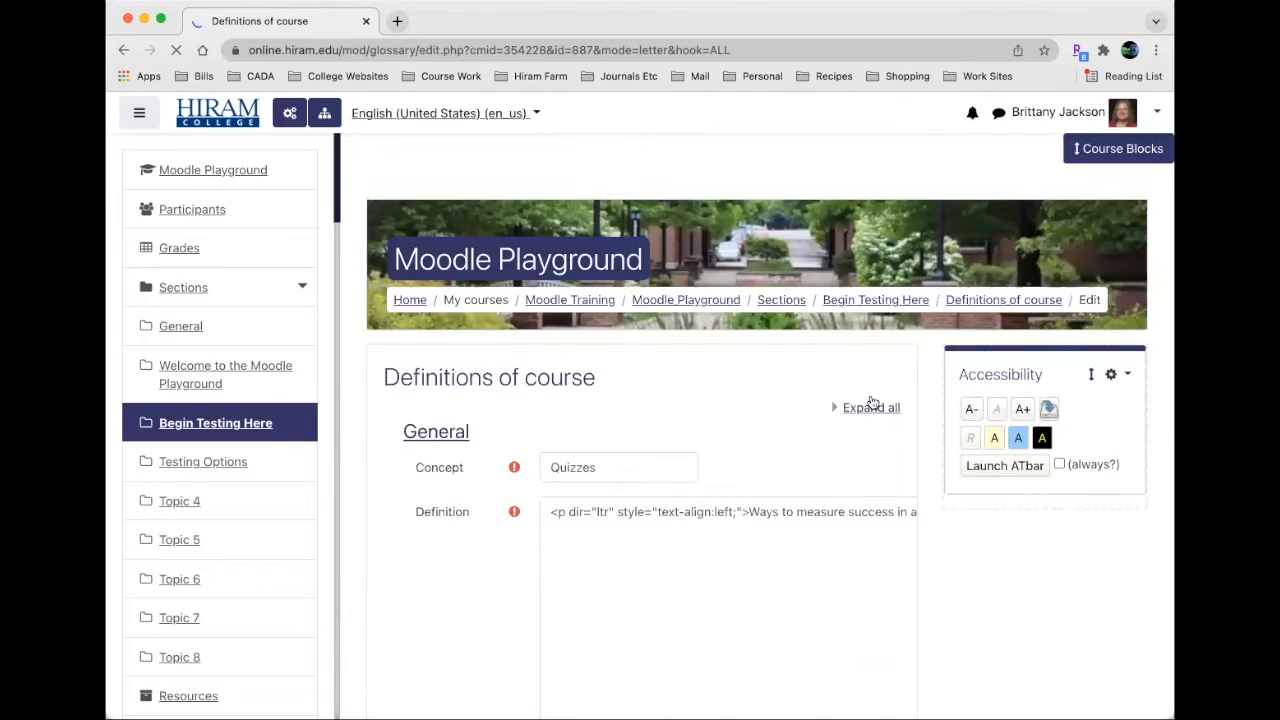
scroll(871, 397, down, 5)
click(826, 191)
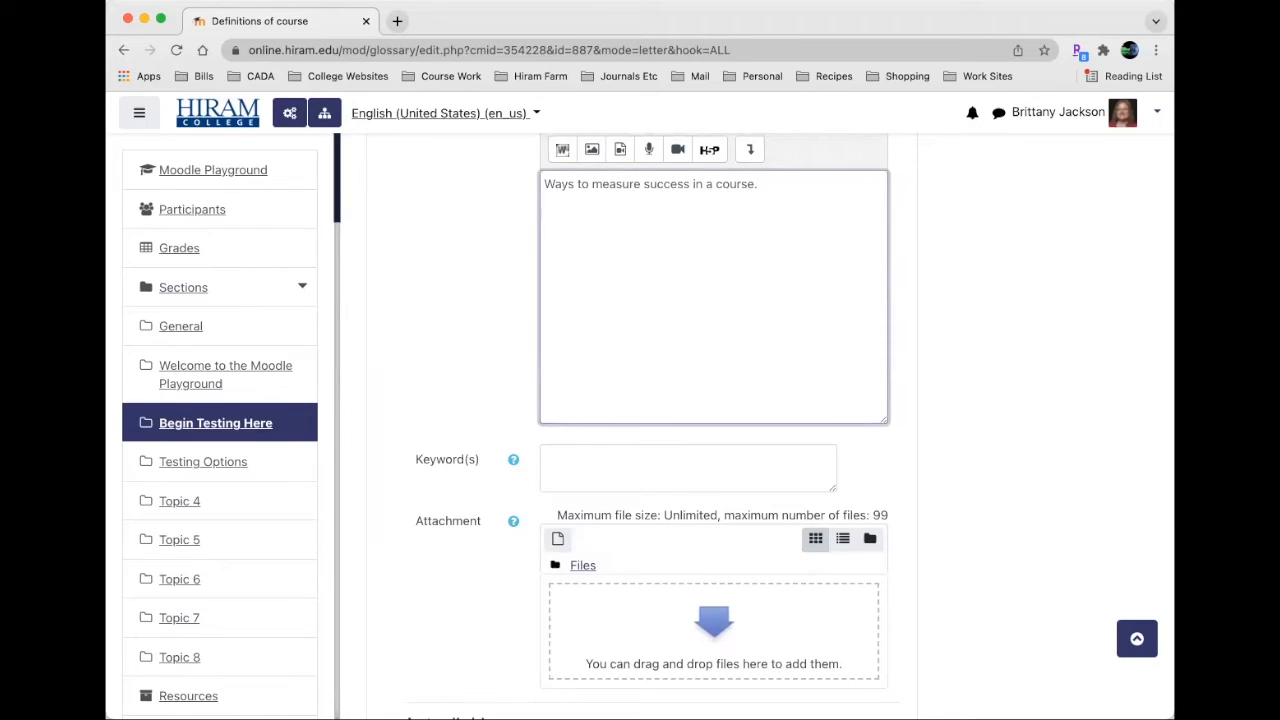
key(Return)
text(Close but don't)
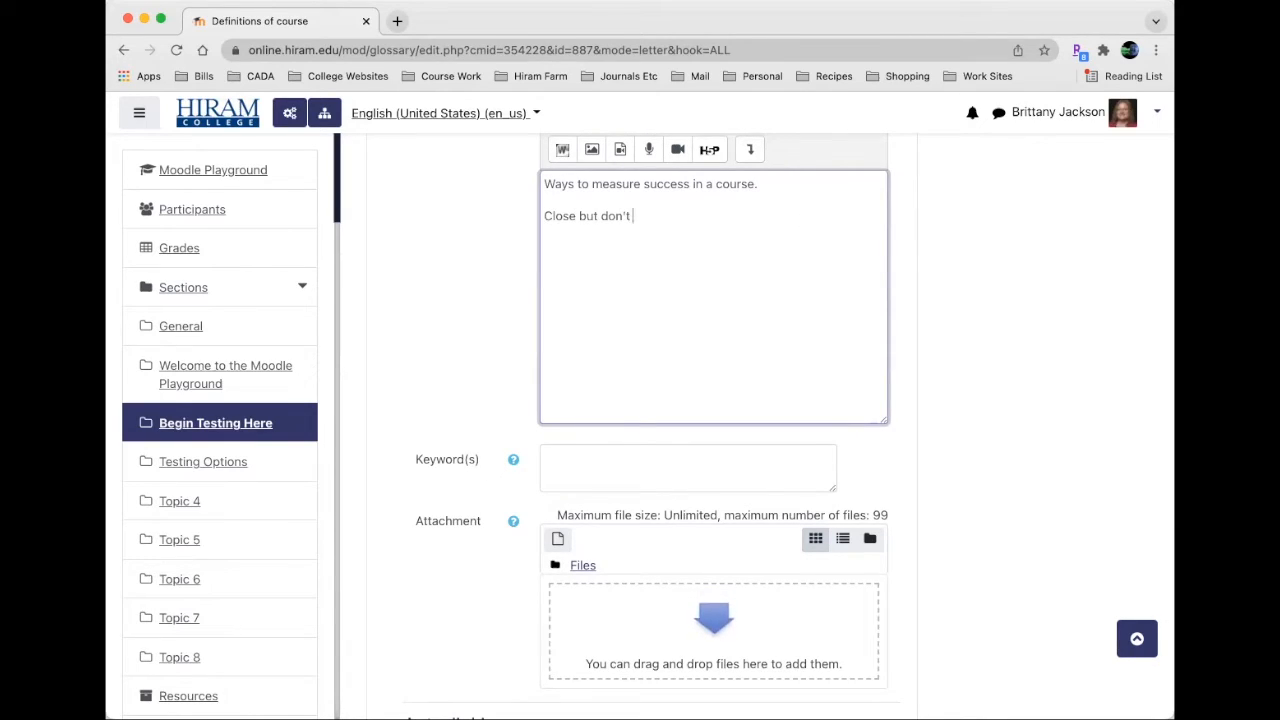
text( forget to also think about )
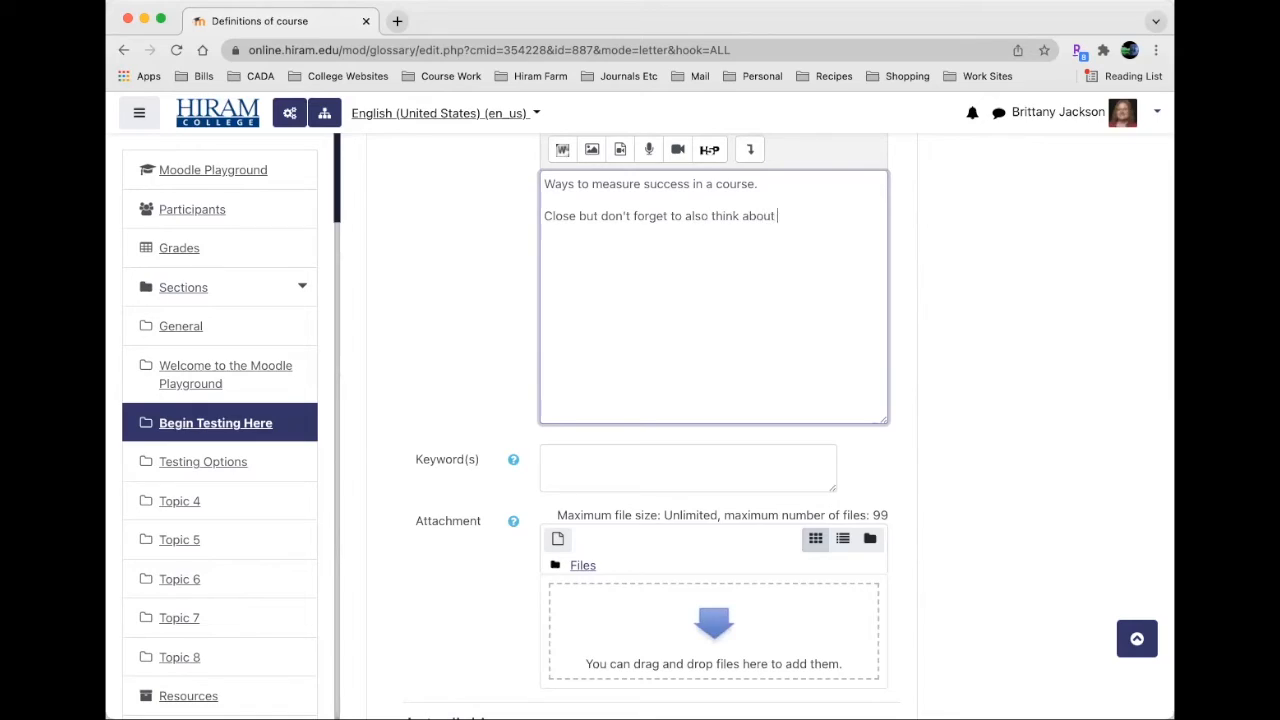
text(other words to measure success.)
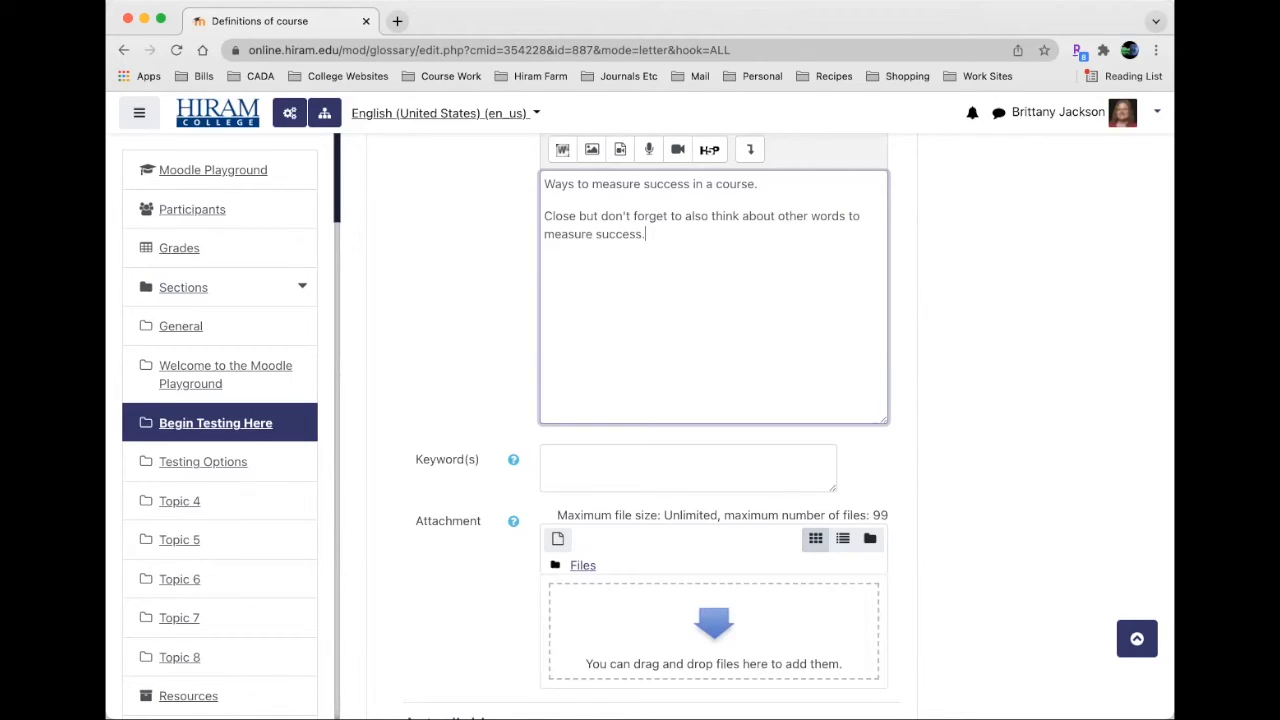
scroll(705, 337, down, 4)
click(589, 449)
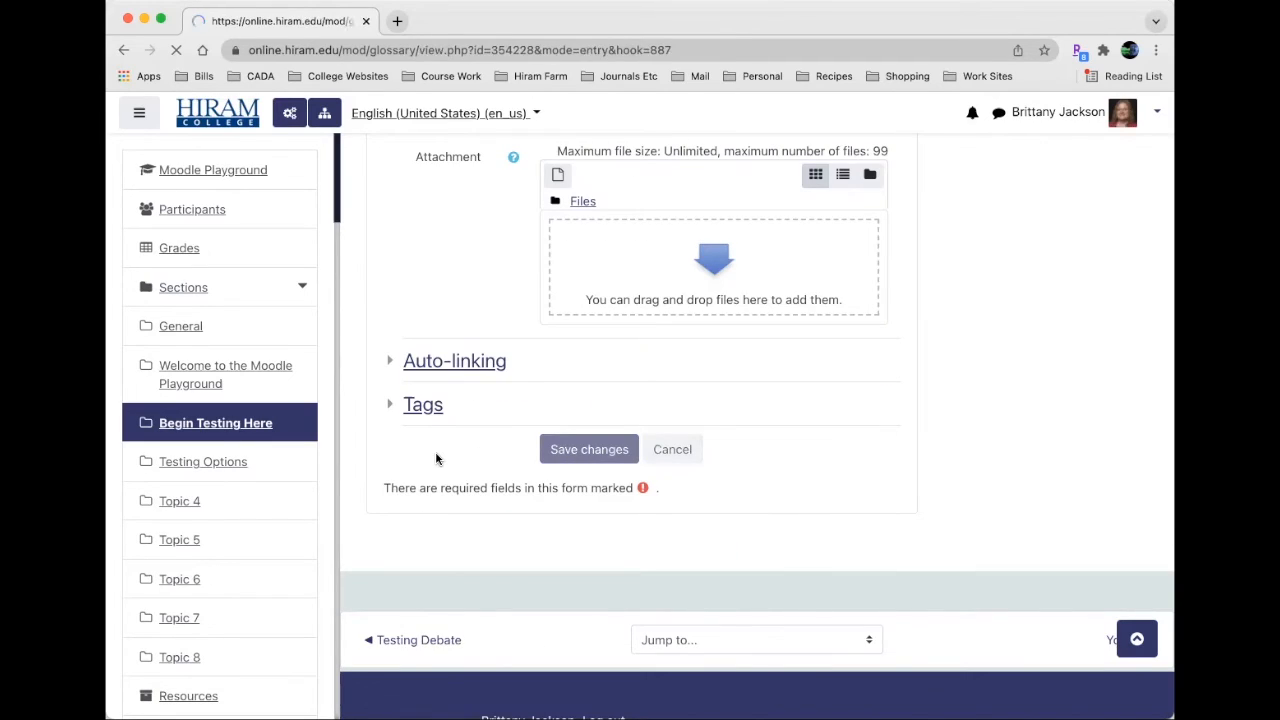
scroll(477, 408, down, 5)
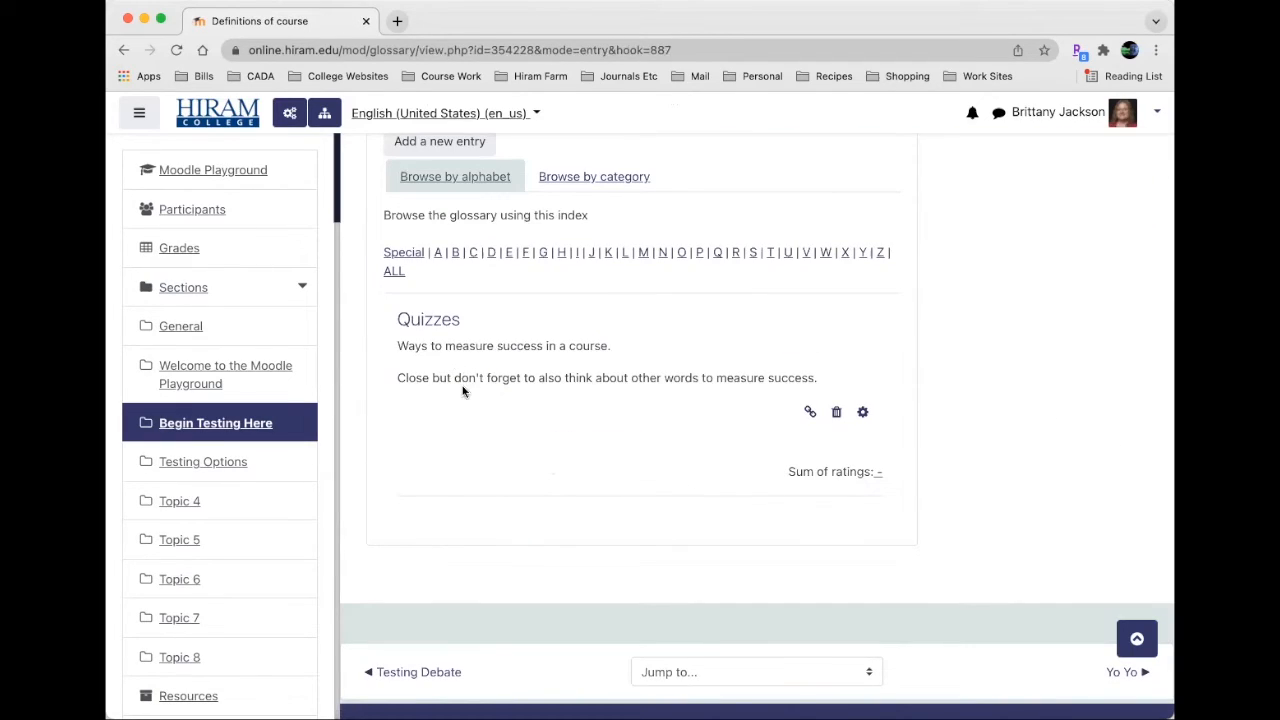